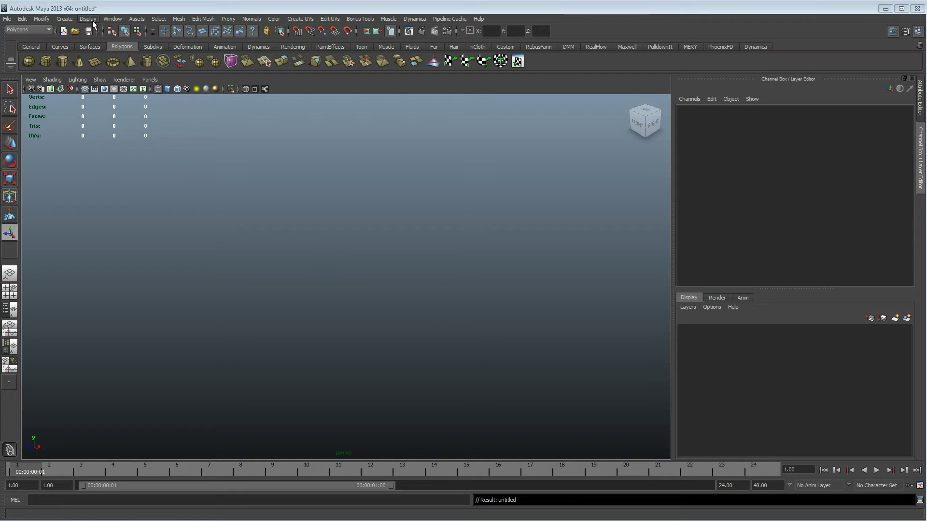
Show the grid in the perspective view.
{"action": "left_click", "coordinate": [88, 19]}
{"action": "left_click", "coordinate": [107, 43]}
{"action": "left_click_drag", "start_coordinate": [275, 292], "coordinate": [410, 295], "text": "alt"}
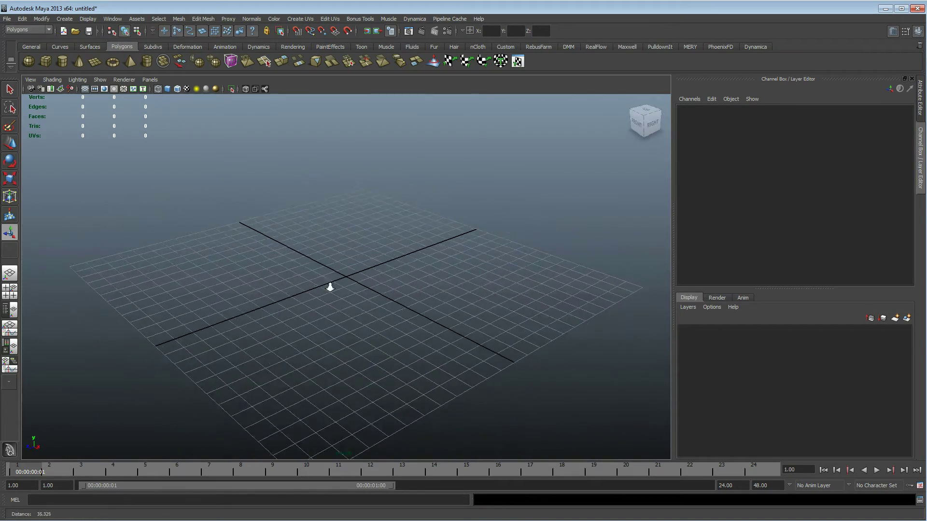
{"action": "left_click_drag", "start_coordinate": [322, 308], "coordinate": [347, 326], "text": "alt"}
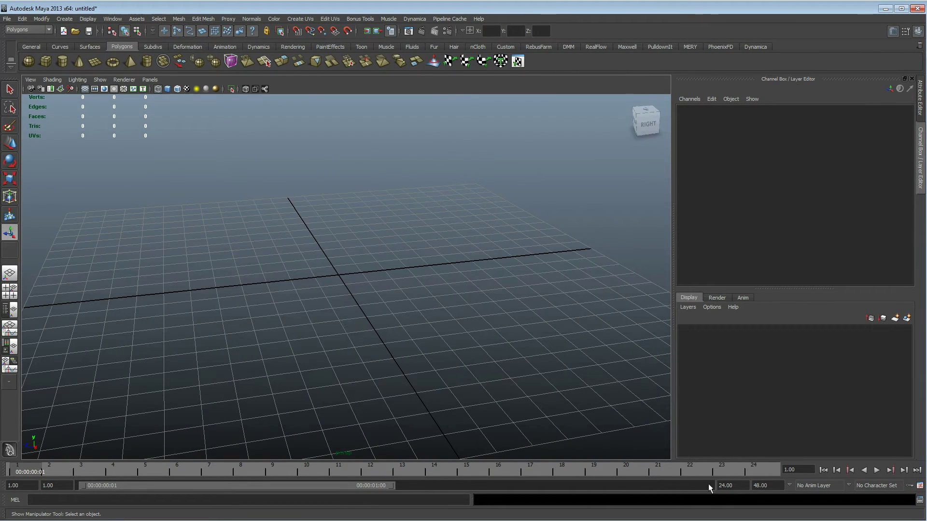
Set the end of the playback range to frame 500.
{"action": "double_click", "coordinate": [739, 486]}
{"action": "type", "text": "500"}
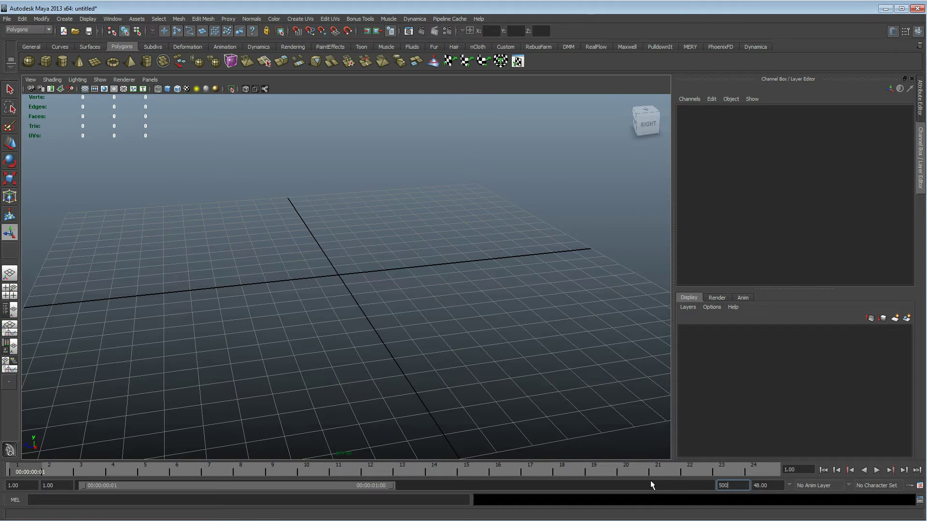
{"action": "key", "text": "Return"}
Create a polygon sphere at the grid's centre and scale it uniformly to about 2.88.
{"action": "left_click_drag", "start_coordinate": [302, 306], "coordinate": [300, 268], "text": "alt"}
{"action": "right_click_drag", "start_coordinate": [300, 268], "coordinate": [356, 277], "text": "alt"}
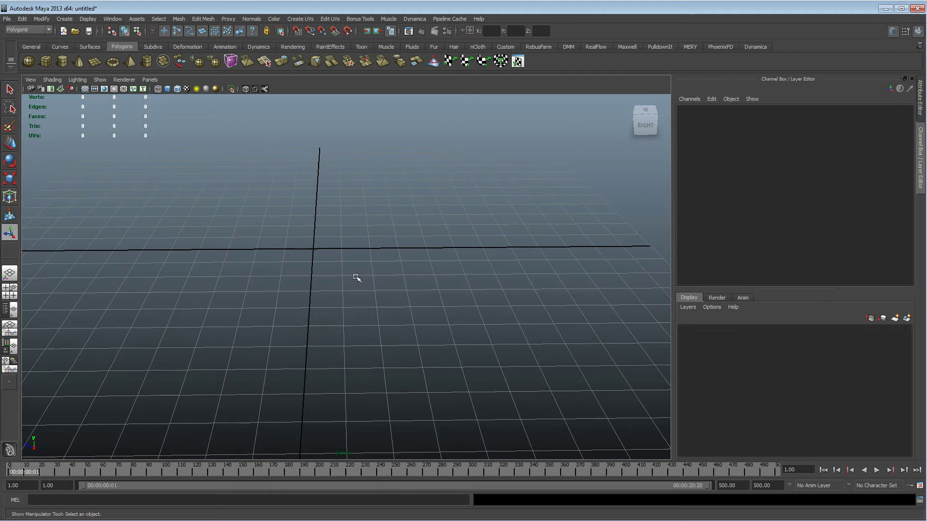
{"action": "left_click_drag", "start_coordinate": [356, 277], "coordinate": [342, 274], "text": "alt"}
{"action": "right_click_drag", "start_coordinate": [342, 274], "coordinate": [383, 267], "text": "alt"}
{"action": "left_click_drag", "start_coordinate": [383, 267], "coordinate": [355, 290], "text": "alt"}
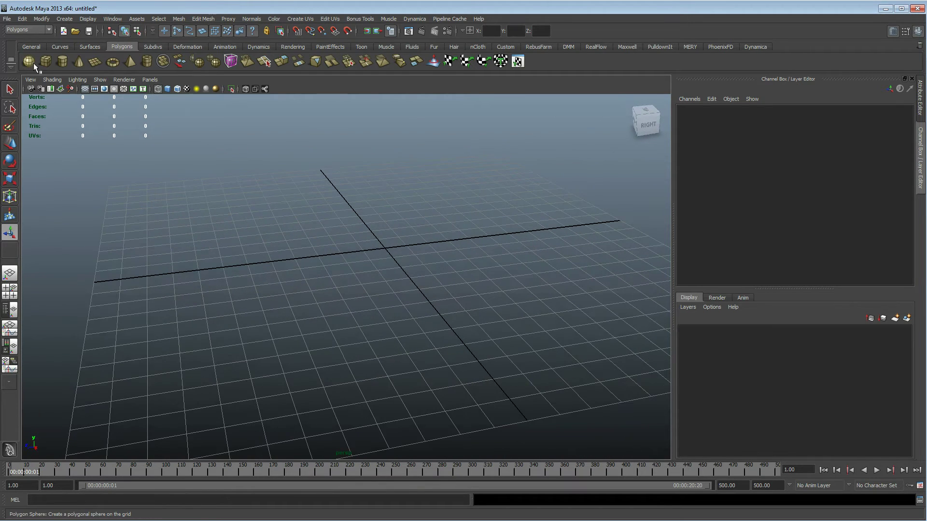
{"action": "left_click", "coordinate": [30, 61]}
{"action": "left_click_drag", "start_coordinate": [290, 265], "coordinate": [394, 279], "text": "alt"}
{"action": "key", "text": "r"}
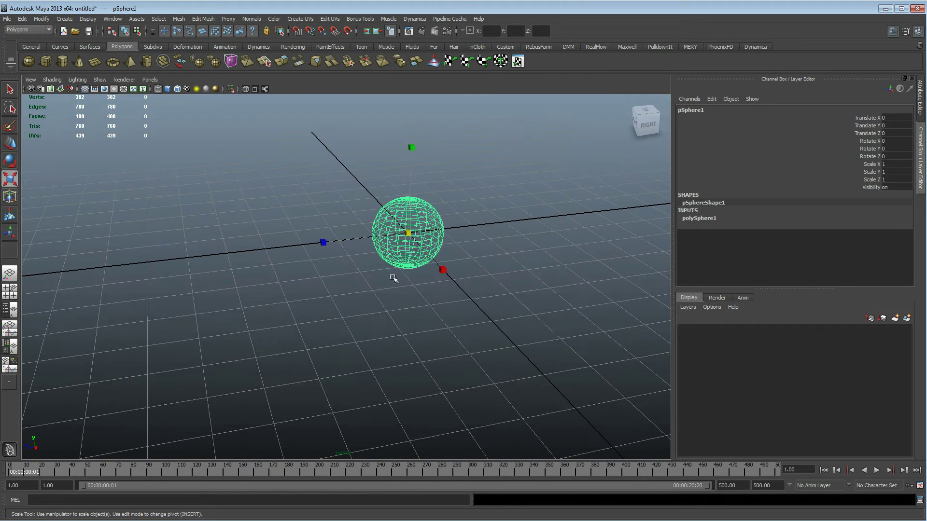
{"action": "left_click_drag", "start_coordinate": [407, 232], "coordinate": [523, 209]}
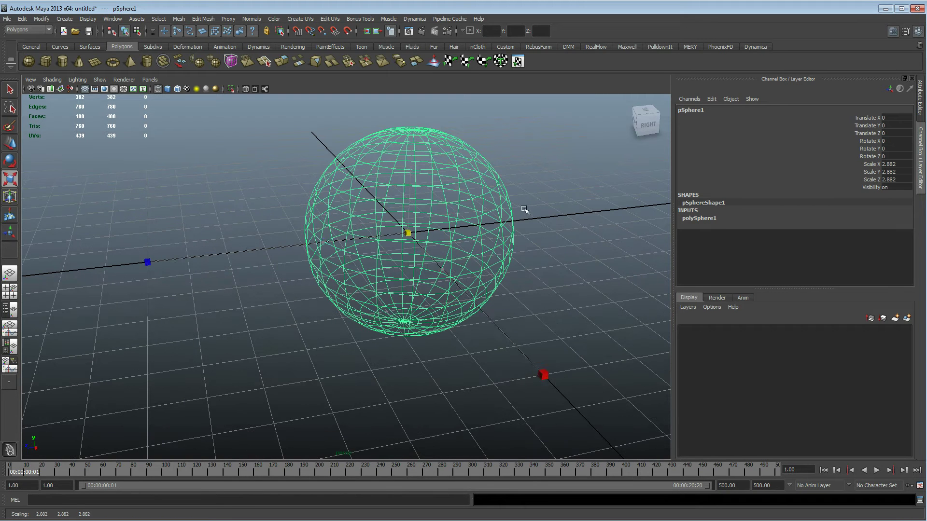
Set the sphere's axis and height subdivisions to 100.
{"action": "left_click", "coordinate": [699, 219]}
{"action": "left_click_drag", "start_coordinate": [900, 234], "coordinate": [903, 241]}
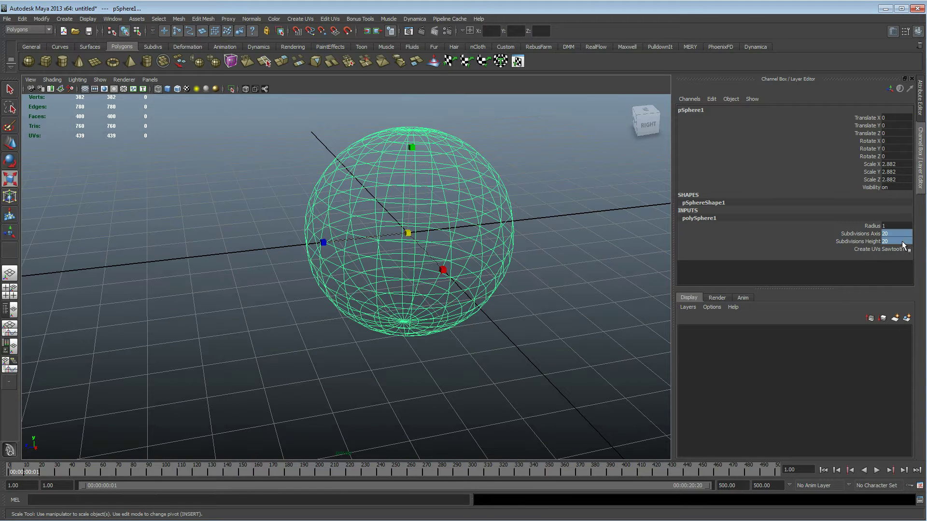
{"action": "key", "text": "Return"}
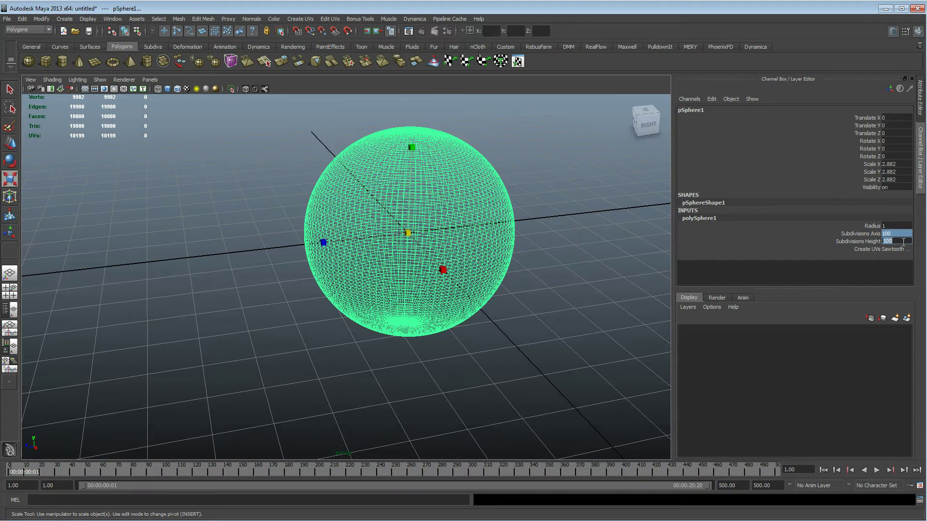
Assign a new Blinn material to the sphere.
{"action": "middle_click_drag", "start_coordinate": [317, 212], "coordinate": [234, 270], "text": "alt"}
{"action": "right_click_drag", "start_coordinate": [234, 270], "coordinate": [459, 250], "text": "alt"}
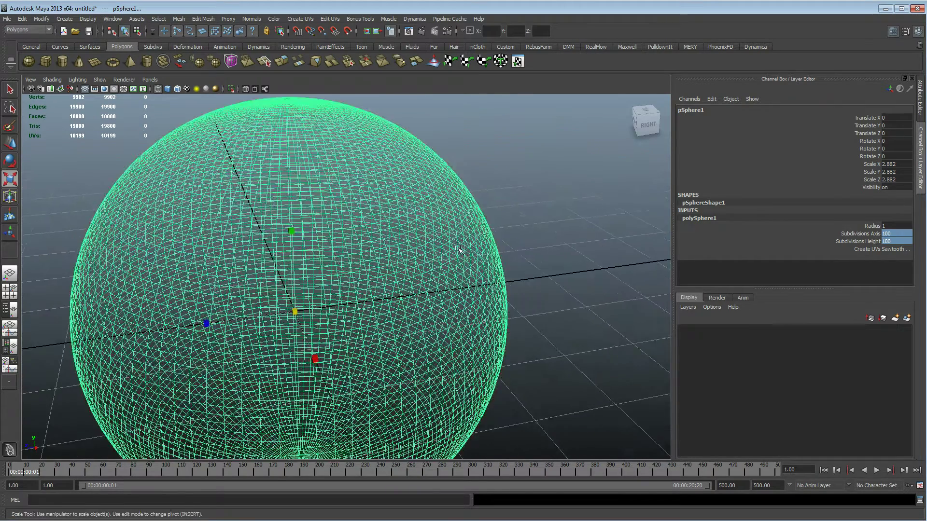
{"action": "left_click_drag", "start_coordinate": [458, 251], "coordinate": [470, 246], "text": "alt"}
{"action": "right_click_drag", "start_coordinate": [470, 246], "coordinate": [303, 225], "text": "alt"}
{"action": "left_click_drag", "start_coordinate": [321, 217], "coordinate": [299, 233], "text": "alt"}
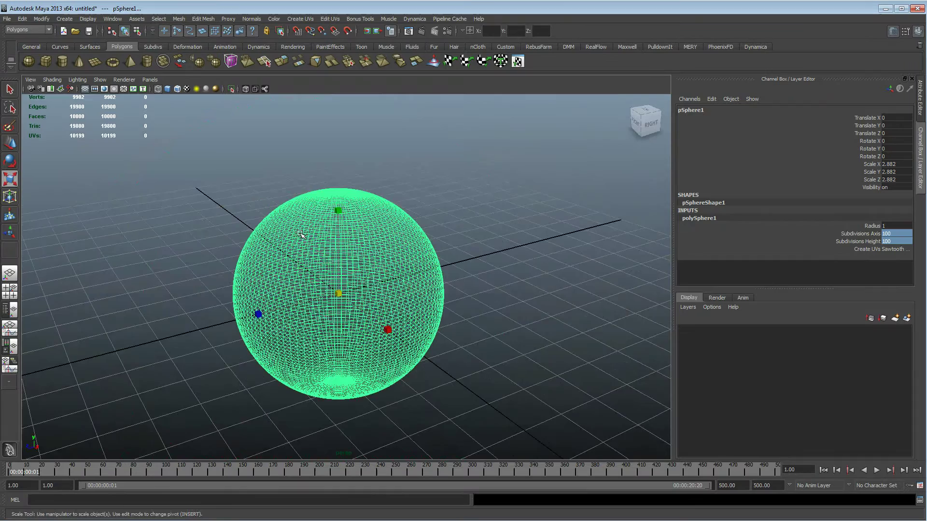
{"action": "middle_click_drag", "start_coordinate": [282, 234], "coordinate": [338, 229], "text": "alt"}
{"action": "right_click_drag", "start_coordinate": [338, 229], "coordinate": [355, 227], "text": "alt"}
{"action": "left_click", "coordinate": [290, 45]}
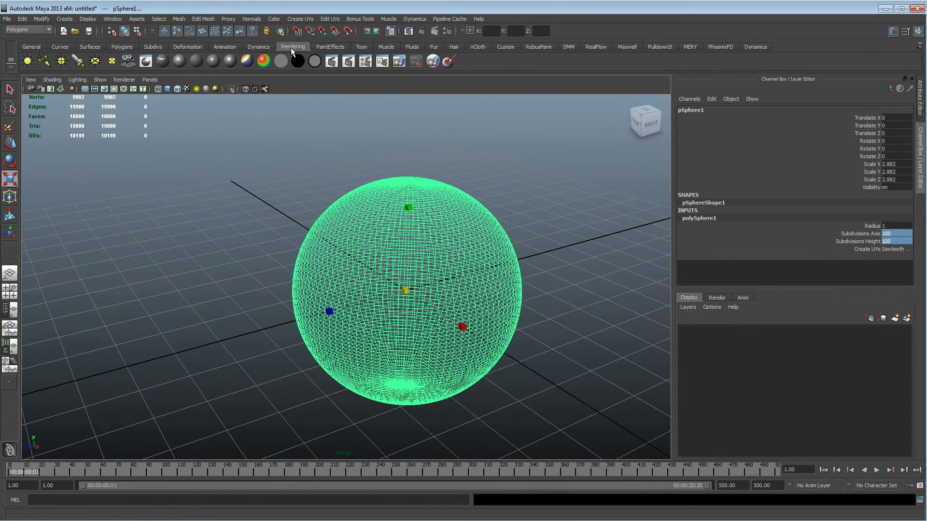
{"action": "left_click", "coordinate": [181, 61]}
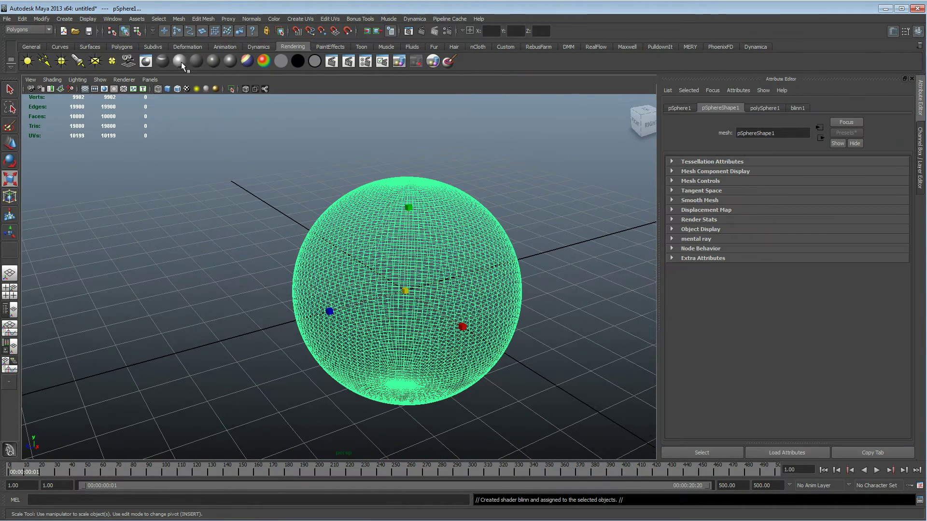
Open the Hypershade, widen its window and move it fully into view.
{"action": "left_click", "coordinate": [114, 19]}
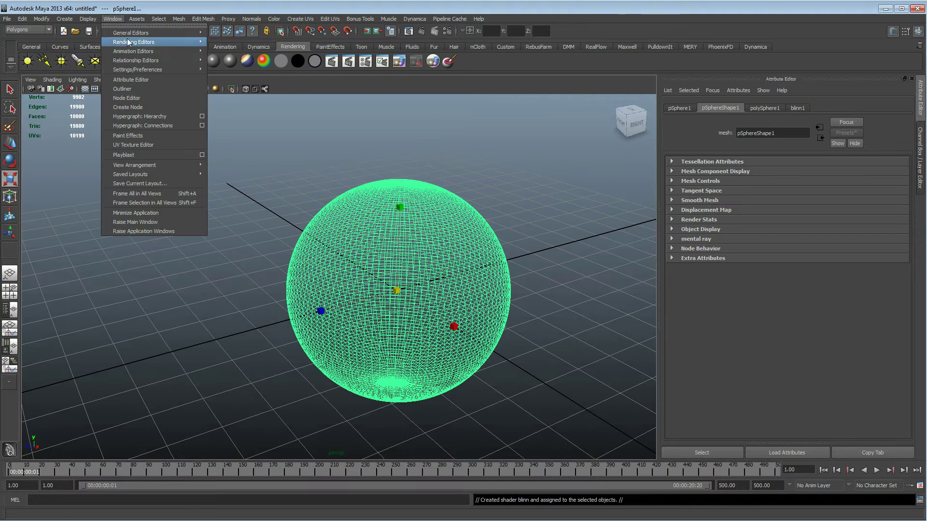
{"action": "mouse_move", "coordinate": [145, 39]}
{"action": "left_click", "coordinate": [241, 64]}
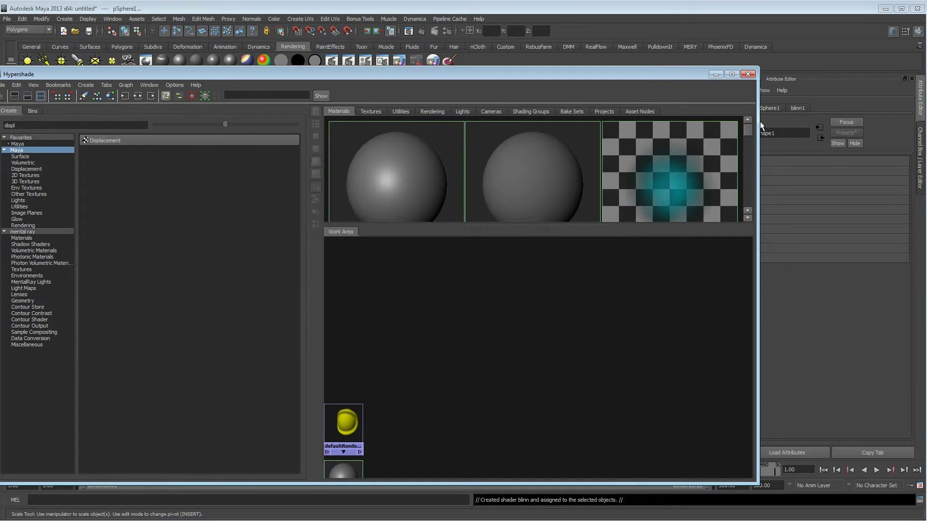
{"action": "left_click_drag", "start_coordinate": [759, 121], "coordinate": [815, 121]}
{"action": "left_click_drag", "start_coordinate": [405, 72], "coordinate": [427, 44]}
Graph the input and output connections of the blinn1 material in the work area.
{"action": "left_click", "coordinate": [423, 122]}
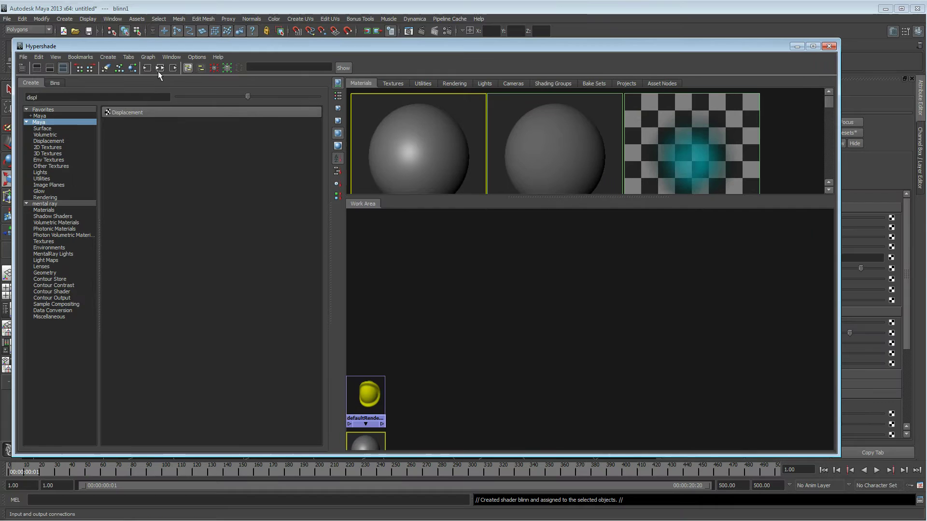
{"action": "left_click", "coordinate": [159, 68]}
{"action": "scroll", "coordinate": [528, 301], "scroll_direction": "down", "scroll_amount": 10}
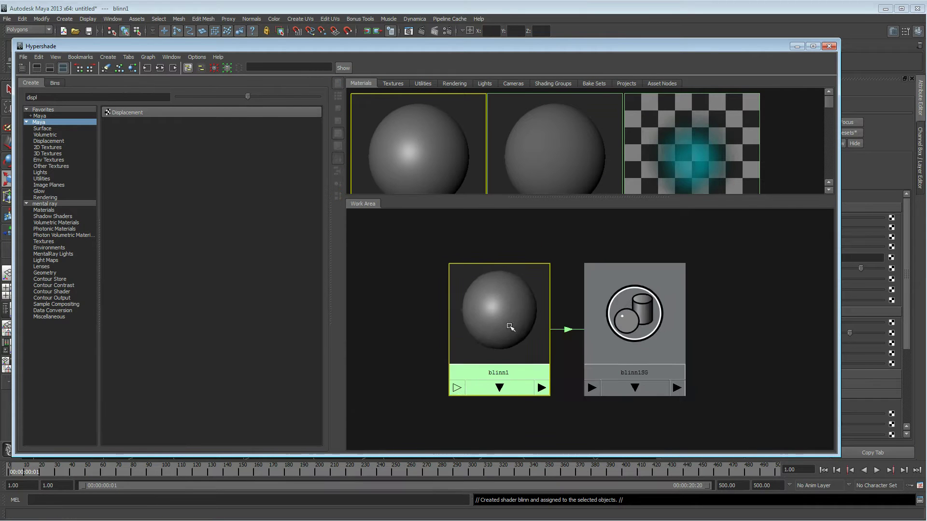
Find the Displacement node with the filter "displ", create it and place it beside the blinn1 material.
{"action": "left_click", "coordinate": [43, 97]}
{"action": "type", "text": "displ"}
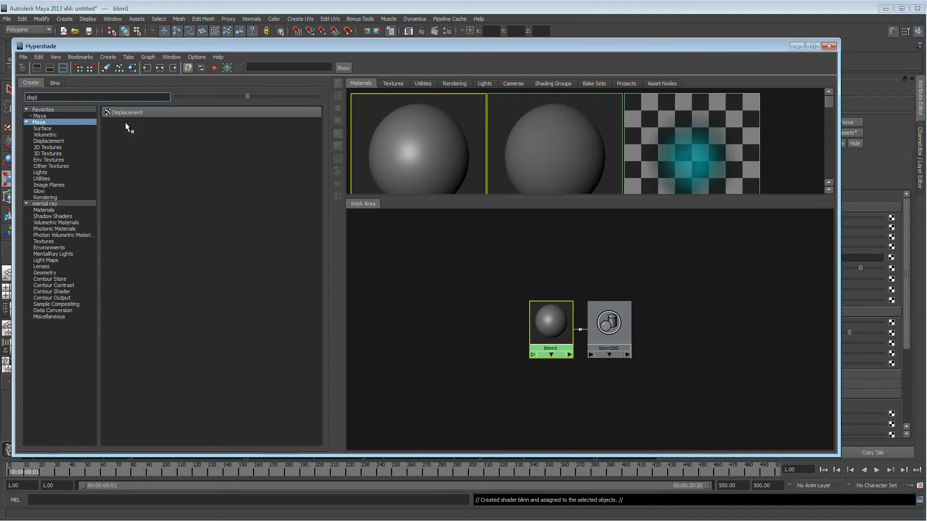
{"action": "left_click", "coordinate": [128, 112]}
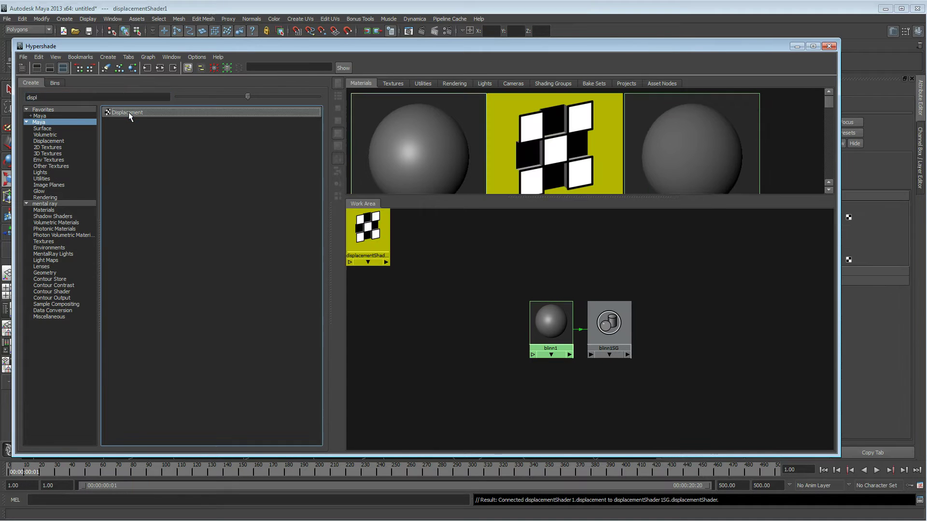
{"action": "left_click_drag", "start_coordinate": [375, 237], "coordinate": [495, 328]}
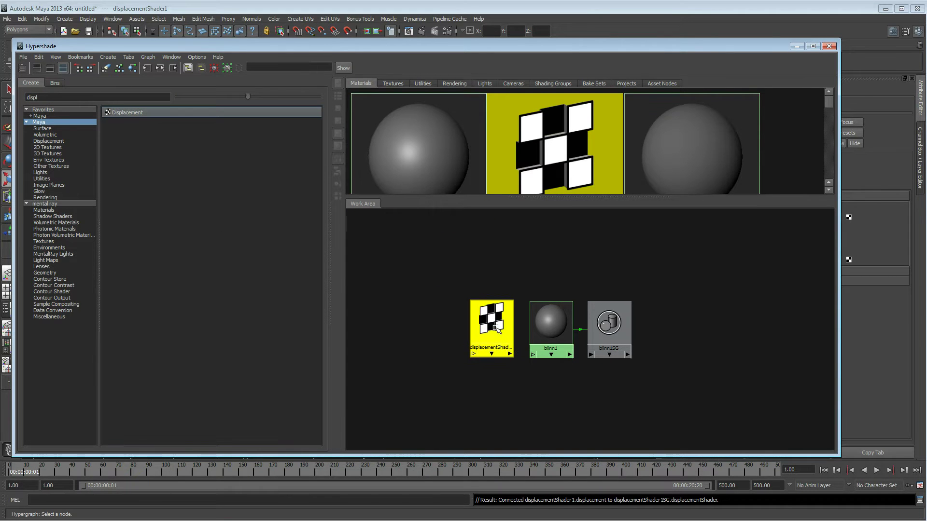
Connect a new File texture to the Displacement attribute of the displacement shader.
{"action": "left_click_drag", "start_coordinate": [545, 45], "coordinate": [504, 46]}
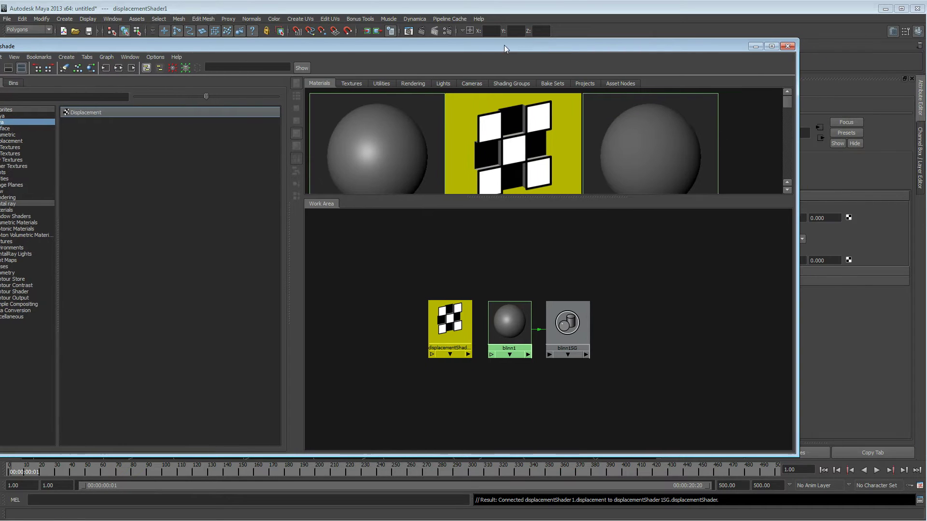
{"action": "left_click", "coordinate": [439, 330]}
{"action": "left_click_drag", "start_coordinate": [579, 48], "coordinate": [199, 60]}
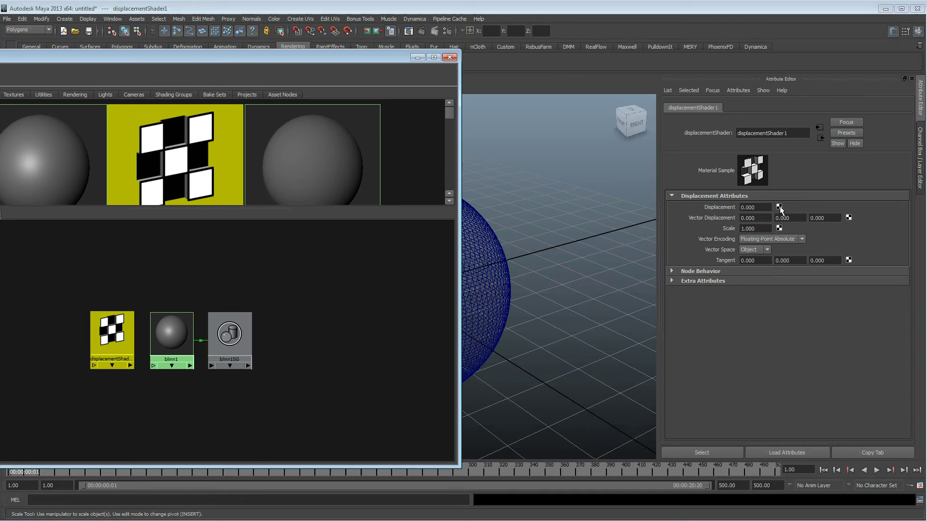
{"action": "left_click", "coordinate": [779, 207]}
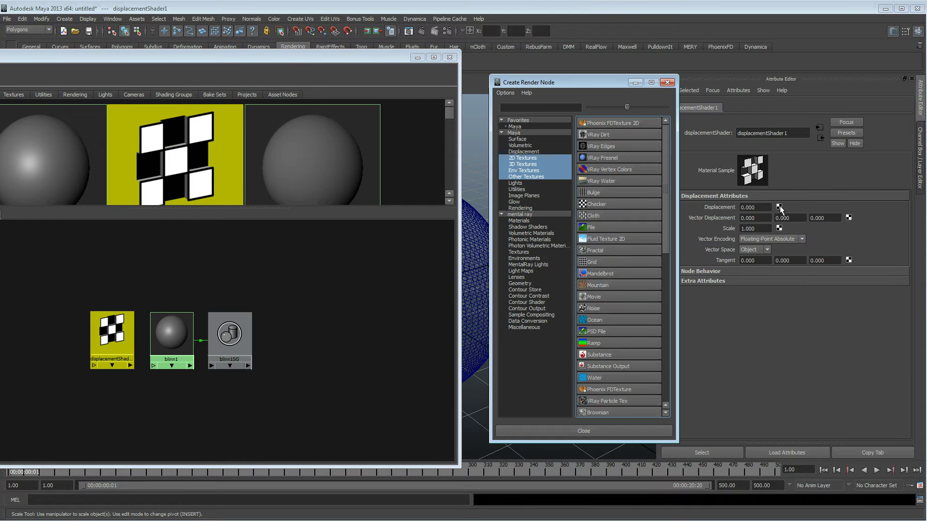
{"action": "left_click", "coordinate": [598, 227]}
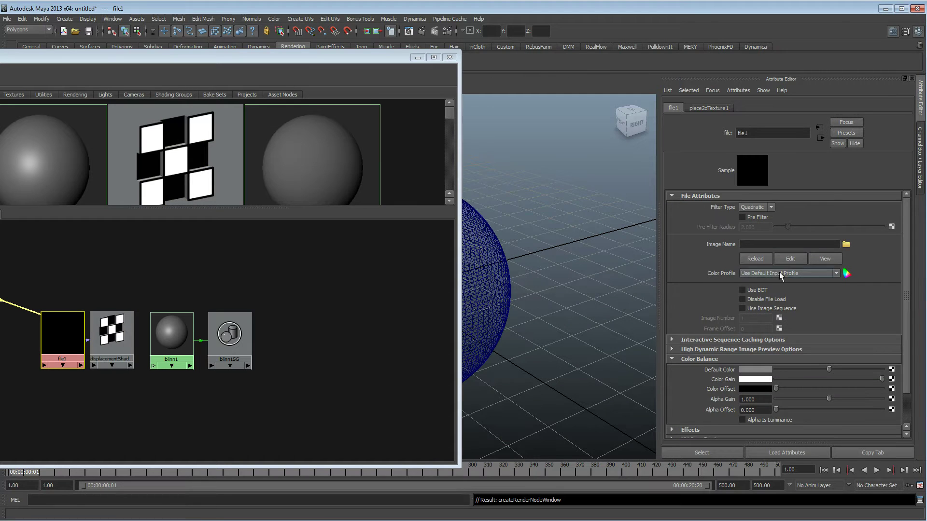
Load Comp.000.tga from the project's sourceimages folder as the file texture's image.
{"action": "left_click", "coordinate": [847, 243]}
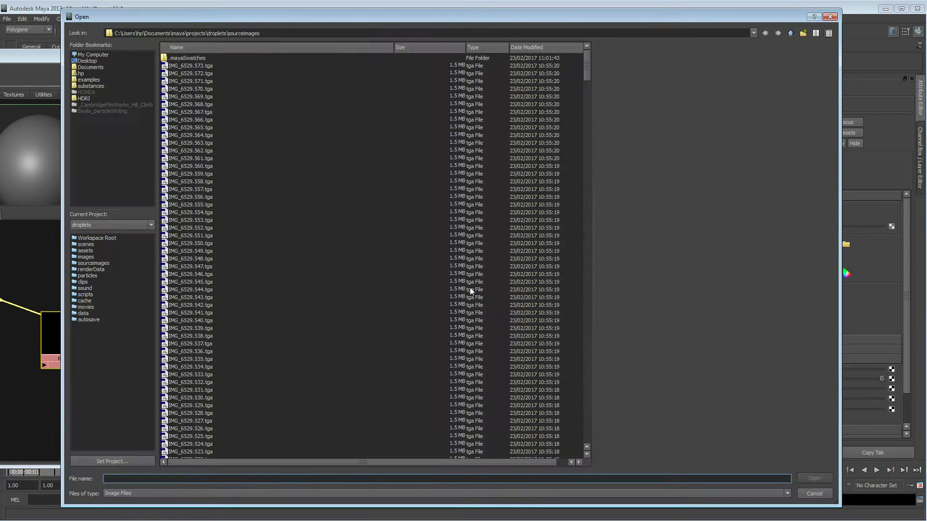
{"action": "left_click_drag", "start_coordinate": [587, 73], "coordinate": [553, 428]}
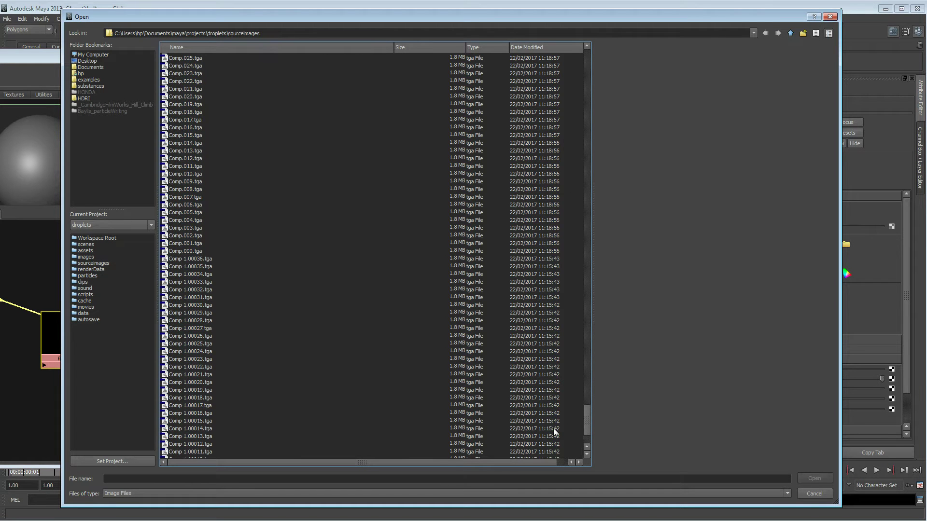
{"action": "left_click", "coordinate": [201, 251]}
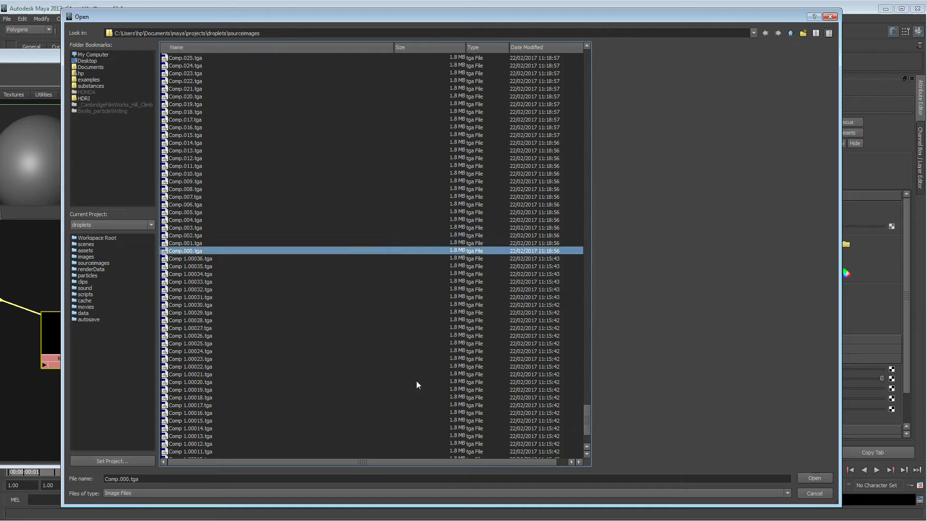
{"action": "left_click", "coordinate": [814, 478]}
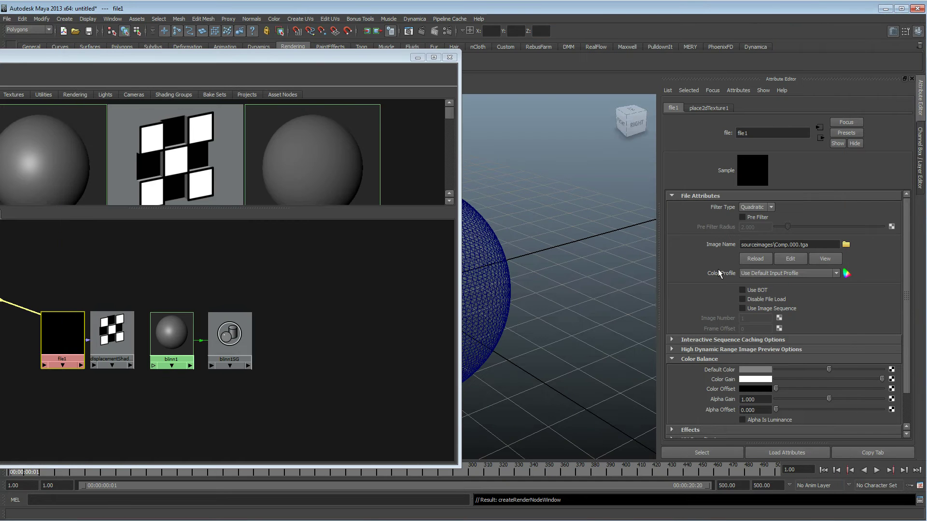
Enable Use Image Sequence on the file texture and delete the expression driving its Image Number.
{"action": "left_click", "coordinate": [741, 308]}
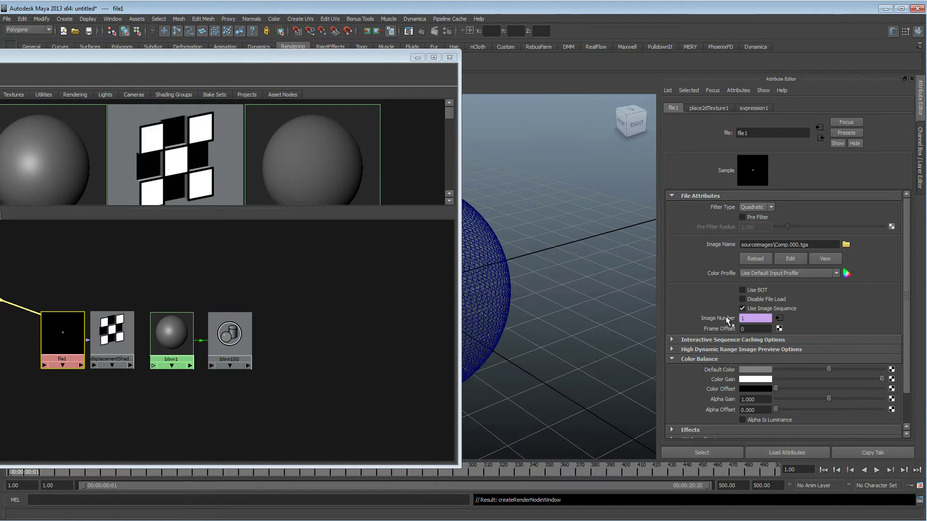
{"action": "right_click", "coordinate": [725, 316]}
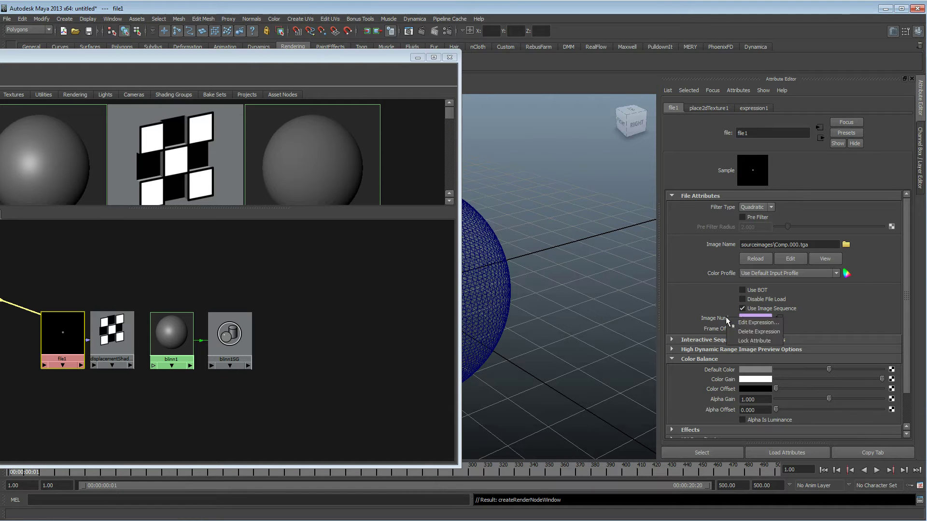
{"action": "left_click", "coordinate": [747, 333]}
Set the file texture's Image Number to 0 and key it at frame 1.
{"action": "left_click_drag", "start_coordinate": [392, 59], "coordinate": [0, 72]}
{"action": "double_click", "coordinate": [762, 320]}
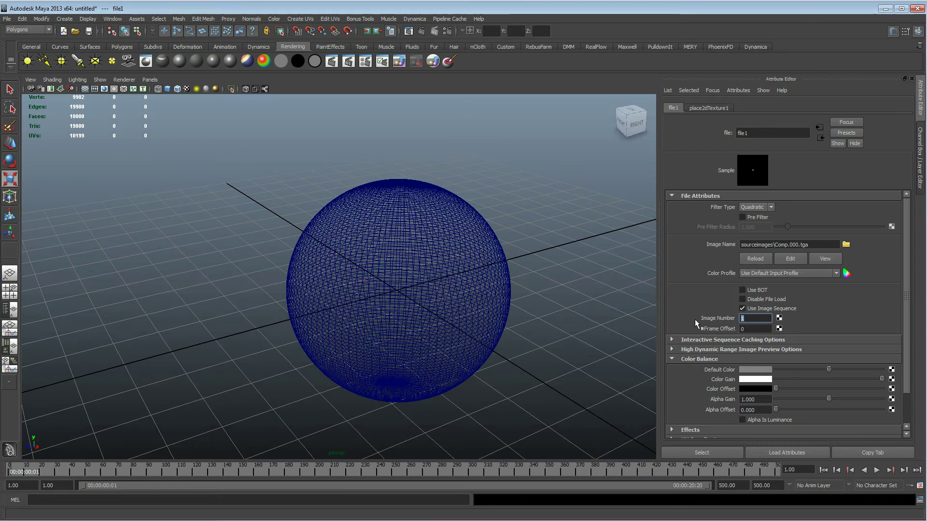
{"action": "type", "text": "0"}
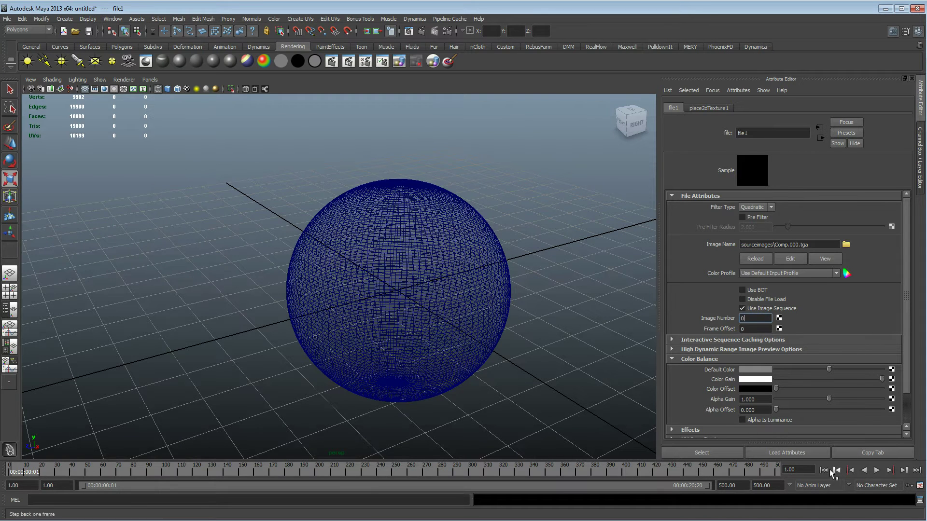
{"action": "right_click", "coordinate": [710, 318]}
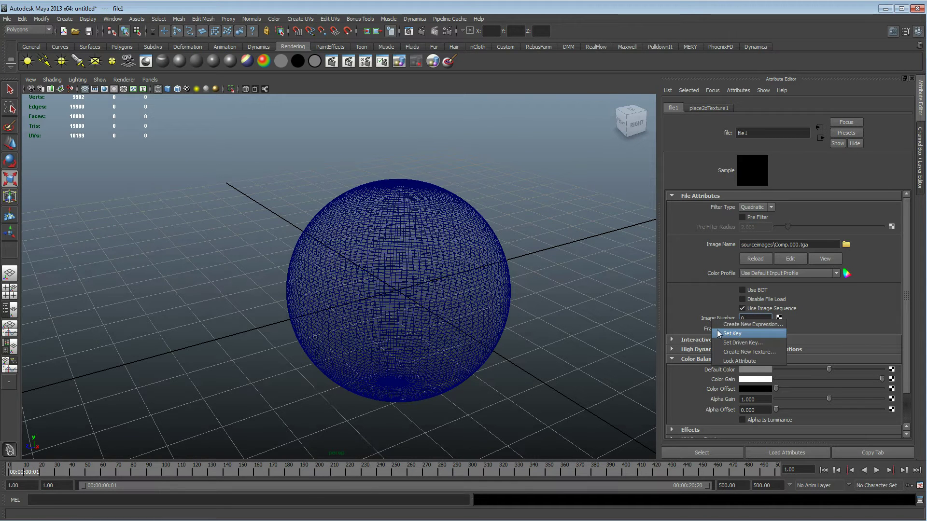
{"action": "left_click", "coordinate": [717, 332]}
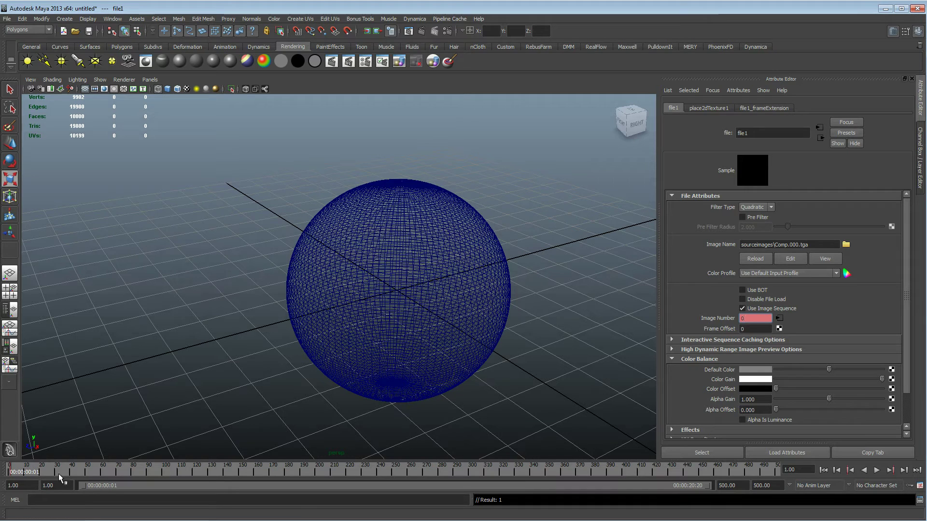
Move to frame 36 and key the file texture's Image Number at 36.
{"action": "left_click", "coordinate": [60, 473]}
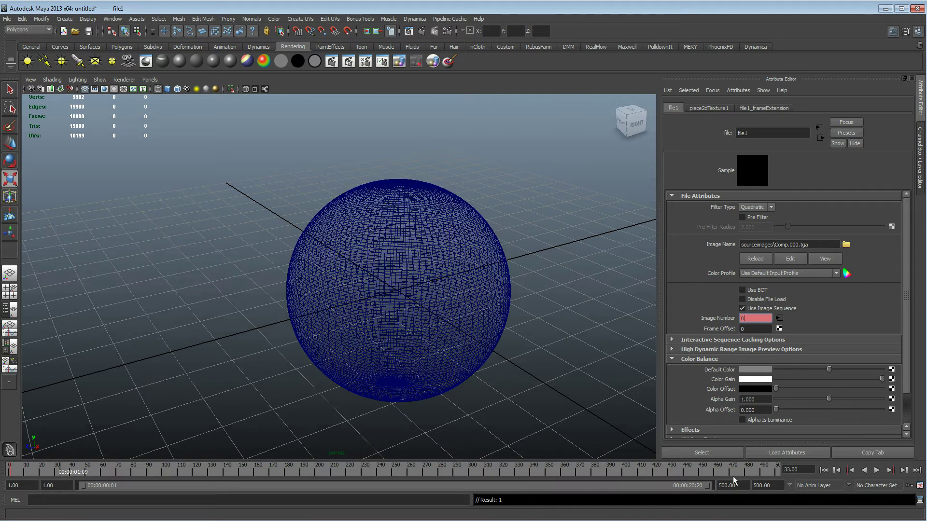
{"action": "left_click", "coordinate": [902, 470]}
{"action": "left_click", "coordinate": [903, 471]}
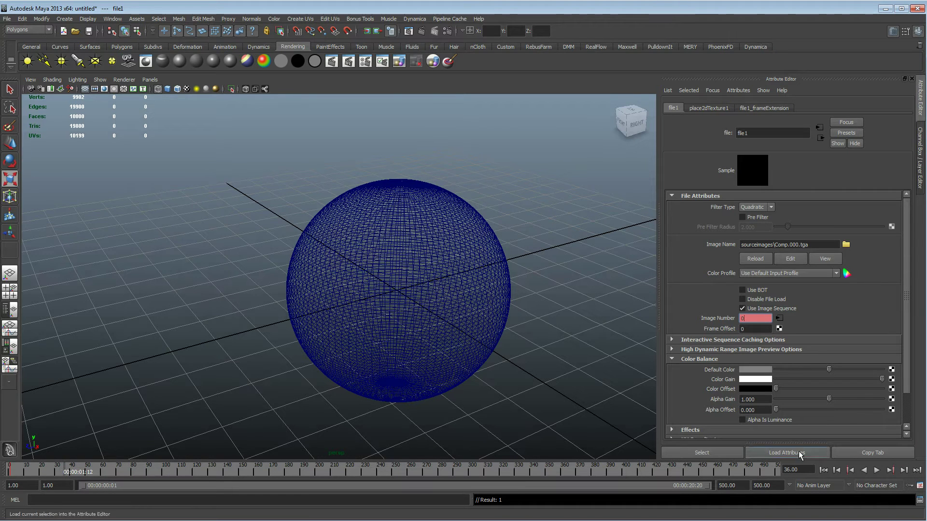
{"action": "right_click", "coordinate": [726, 318]}
{"action": "left_click", "coordinate": [735, 333]}
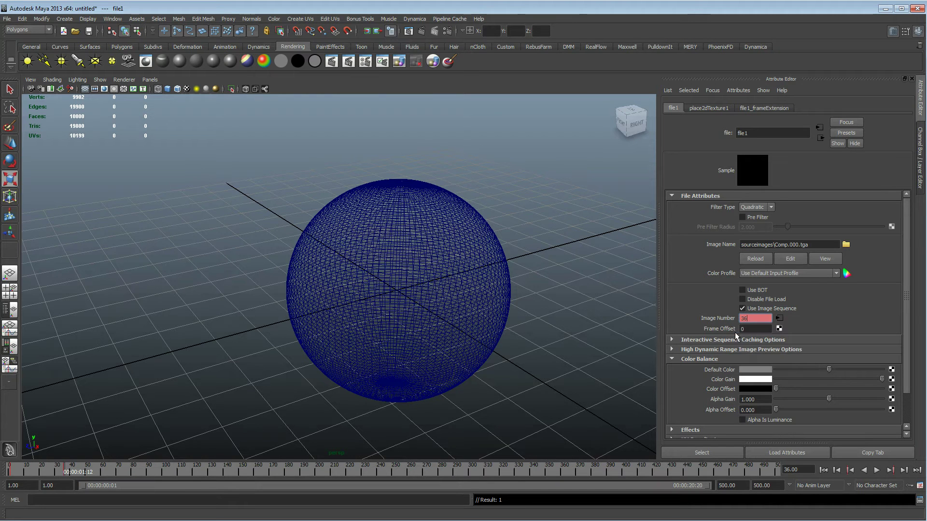
Scrub and play the first 36 frames while examining the image sequence on the file texture's node in the Hypershade.
{"action": "left_click", "coordinate": [44, 472]}
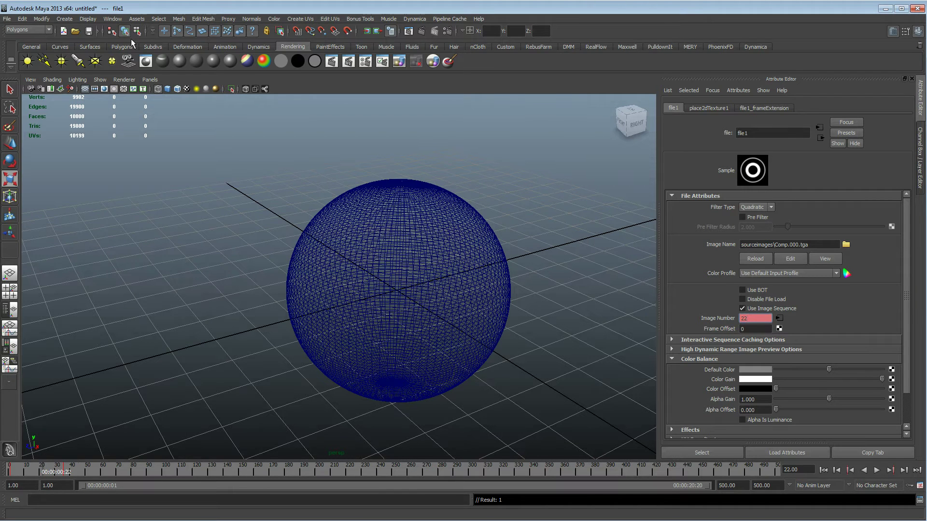
{"action": "left_click_drag", "start_coordinate": [707, 1], "coordinate": [638, 30]}
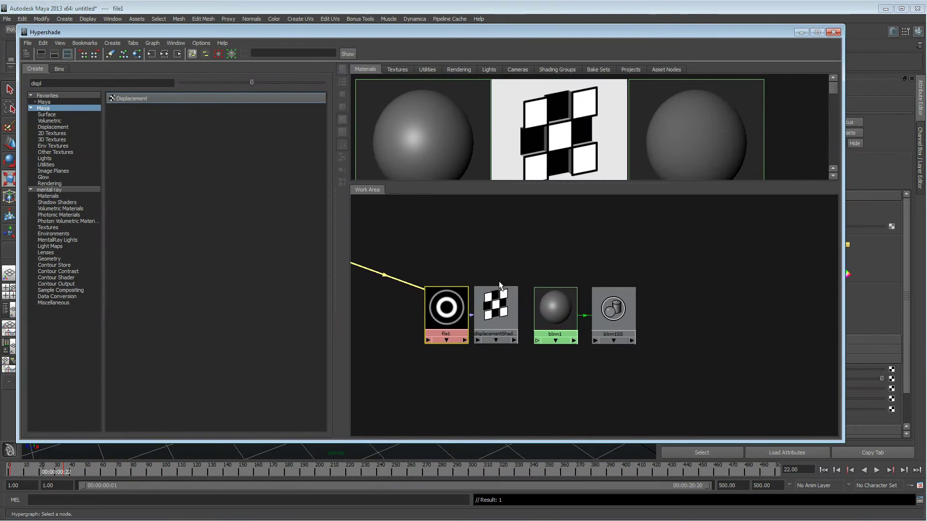
{"action": "left_click_drag", "start_coordinate": [445, 316], "coordinate": [433, 283]}
{"action": "left_click", "coordinate": [29, 473]}
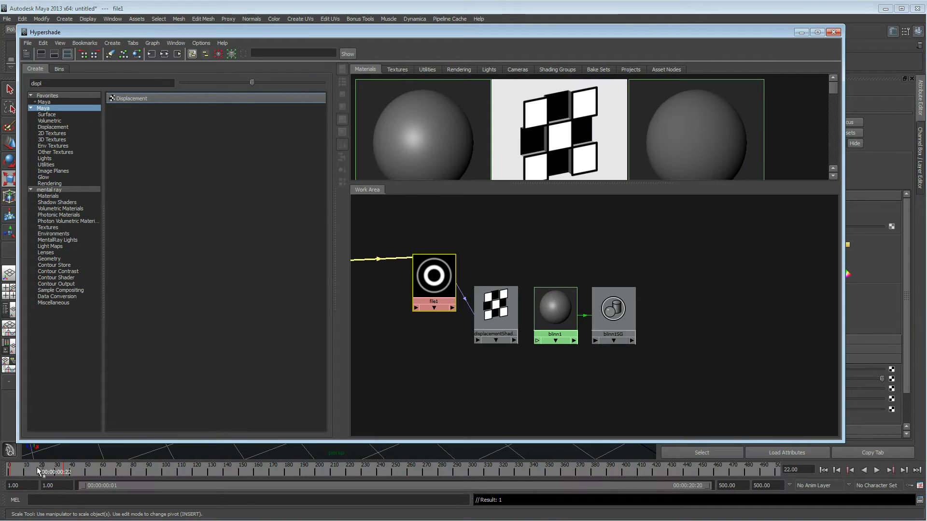
{"action": "left_click_drag", "start_coordinate": [27, 477], "coordinate": [44, 471]}
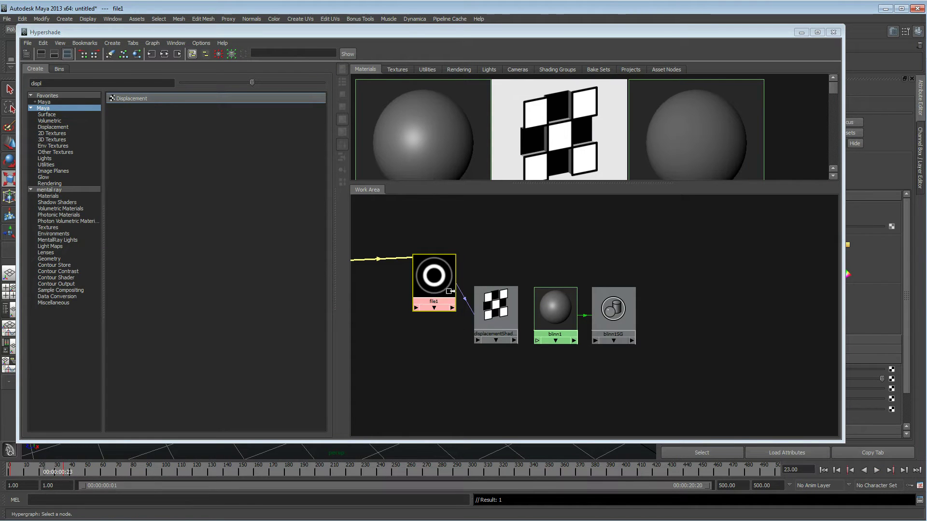
{"action": "left_click", "coordinate": [50, 471]}
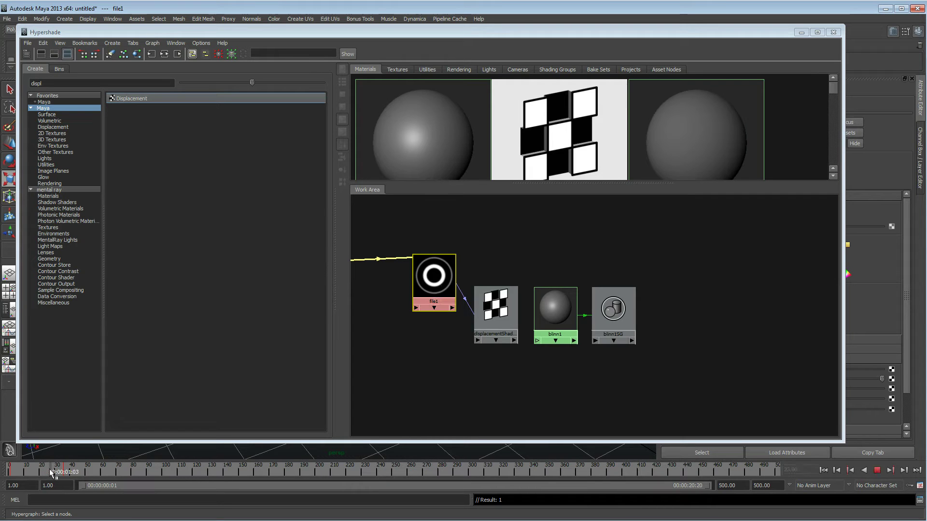
{"action": "left_click", "coordinate": [45, 470]}
{"action": "left_click", "coordinate": [45, 471]}
{"action": "left_click_drag", "start_coordinate": [43, 471], "coordinate": [63, 471]}
{"action": "left_click", "coordinate": [47, 470]}
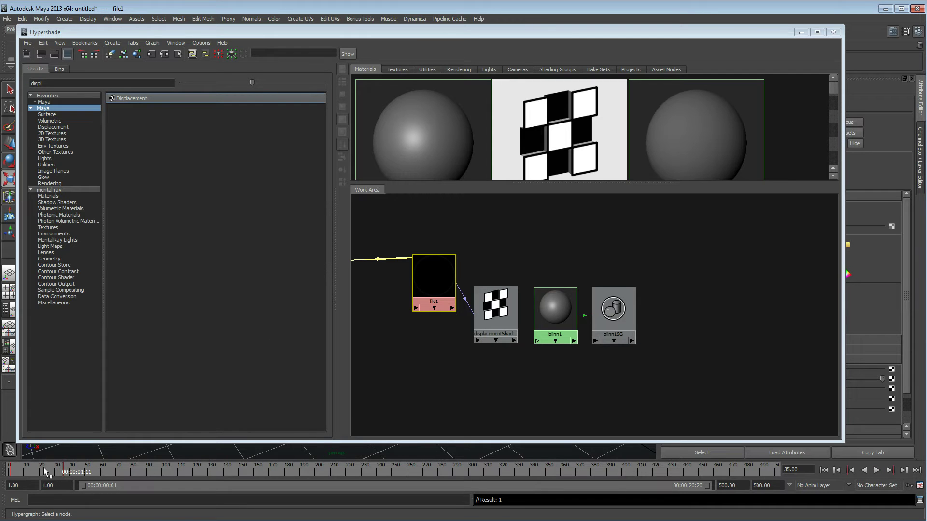
Try plateau tangents on the file texture's Frame Extension keys in the Graph Editor, and return them to linear.
{"action": "left_click", "coordinate": [113, 19]}
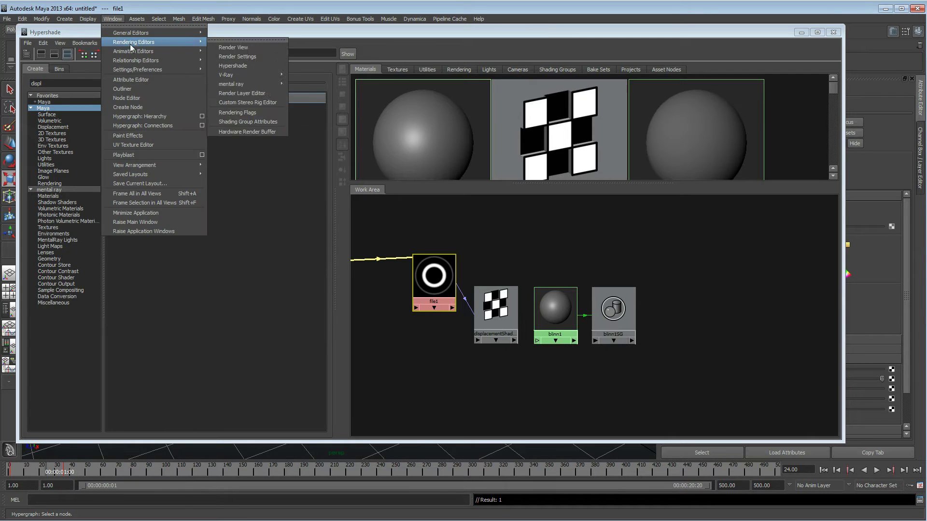
{"action": "mouse_move", "coordinate": [160, 51]}
{"action": "left_click", "coordinate": [234, 57]}
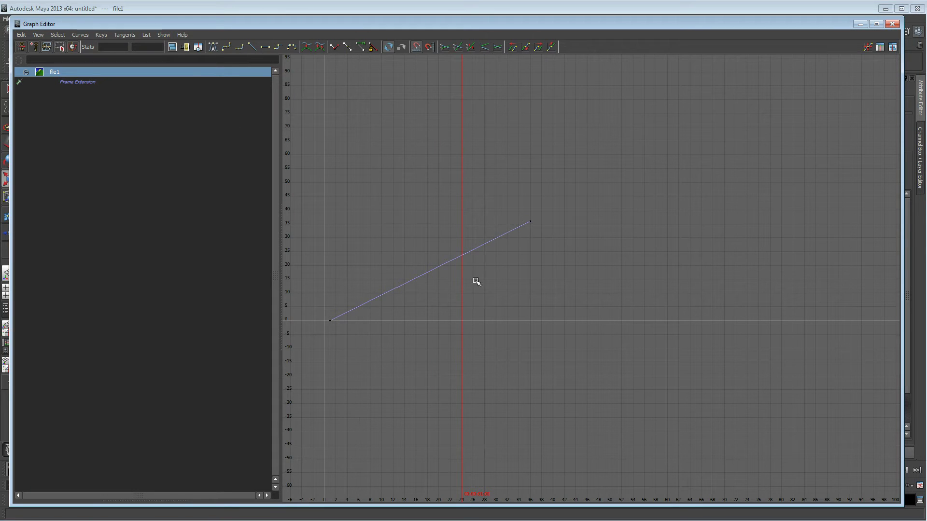
{"action": "left_click_drag", "start_coordinate": [422, 248], "coordinate": [460, 278]}
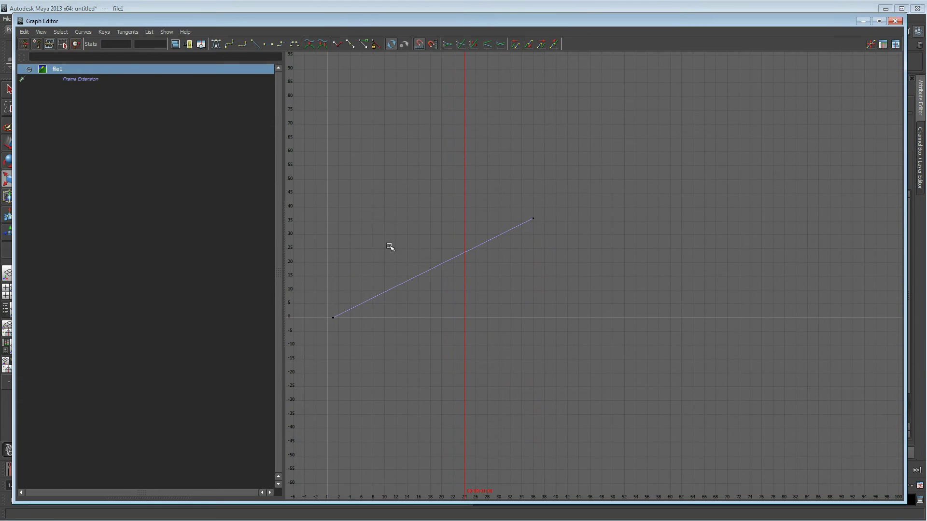
{"action": "left_click_drag", "start_coordinate": [573, 188], "coordinate": [526, 228]}
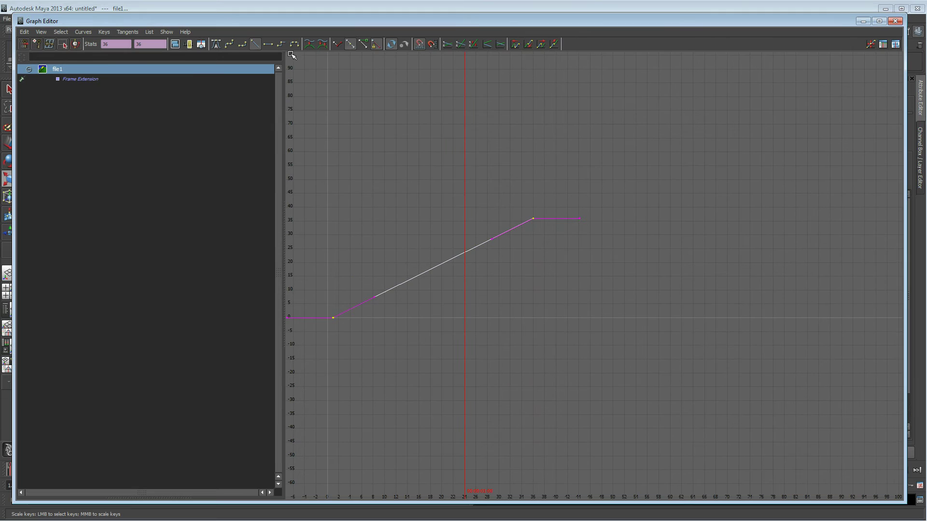
{"action": "left_click", "coordinate": [293, 44]}
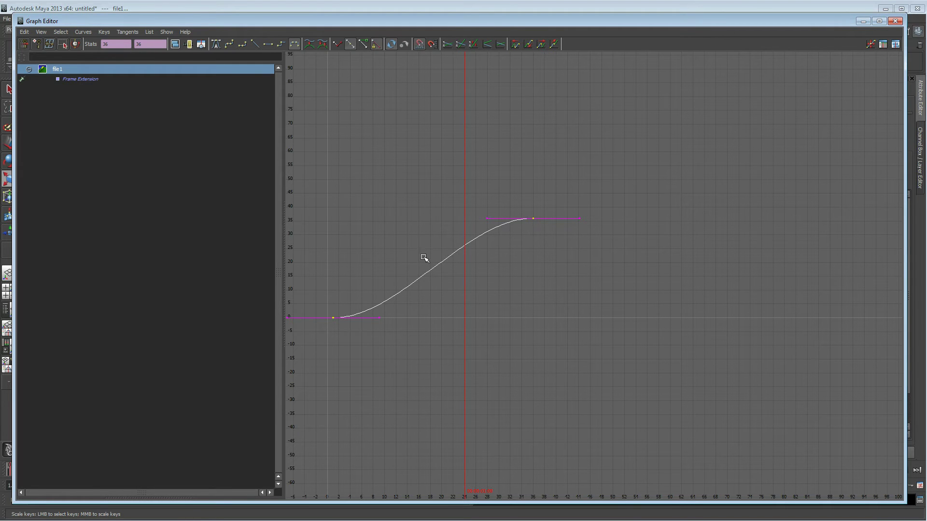
{"action": "left_click", "coordinate": [254, 43]}
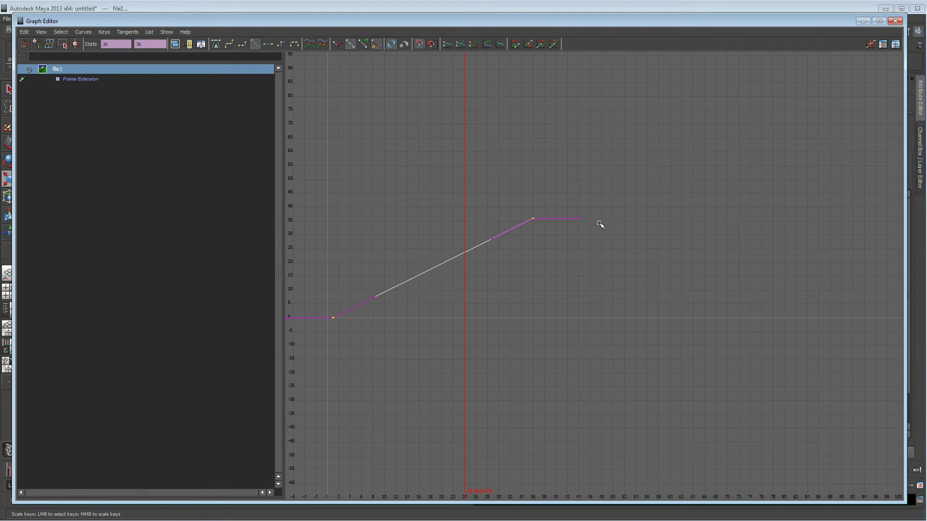
{"action": "left_click", "coordinate": [862, 22]}
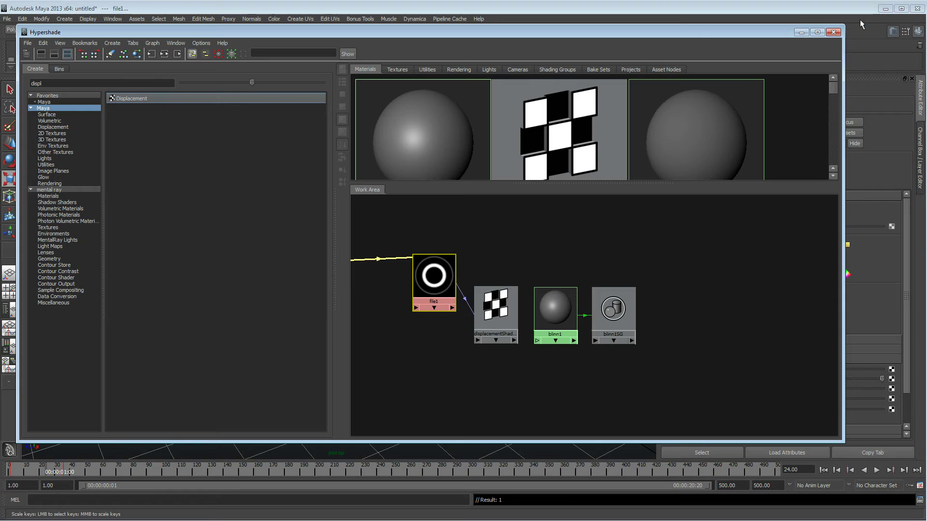
Tidy the shading network by spacing out the place2dTexture, file texture and displacement shader nodes.
{"action": "left_click", "coordinate": [436, 273]}
{"action": "middle_click_drag", "start_coordinate": [495, 241], "coordinate": [627, 246], "text": "alt"}
{"action": "scroll", "coordinate": [585, 241], "scroll_direction": "down", "scroll_amount": 1}
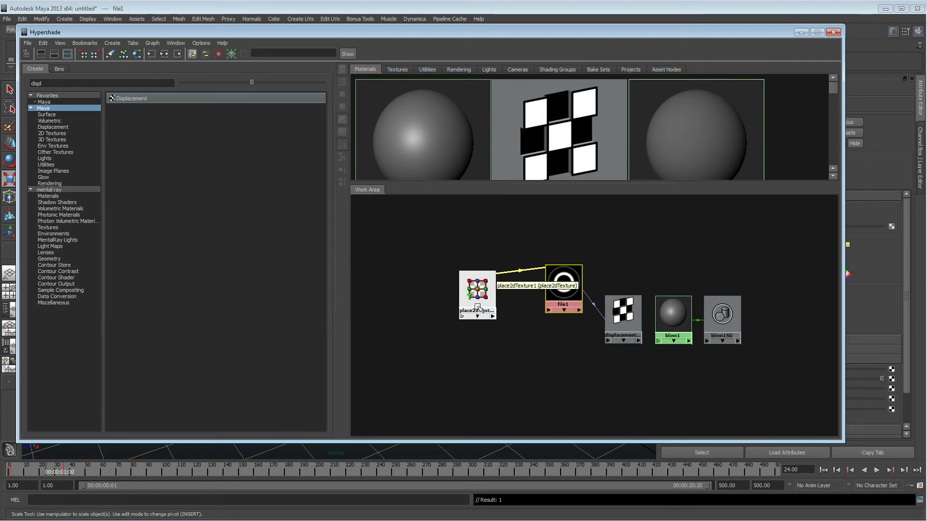
{"action": "left_click_drag", "start_coordinate": [478, 288], "coordinate": [475, 247]}
{"action": "left_click_drag", "start_coordinate": [555, 279], "coordinate": [538, 285]}
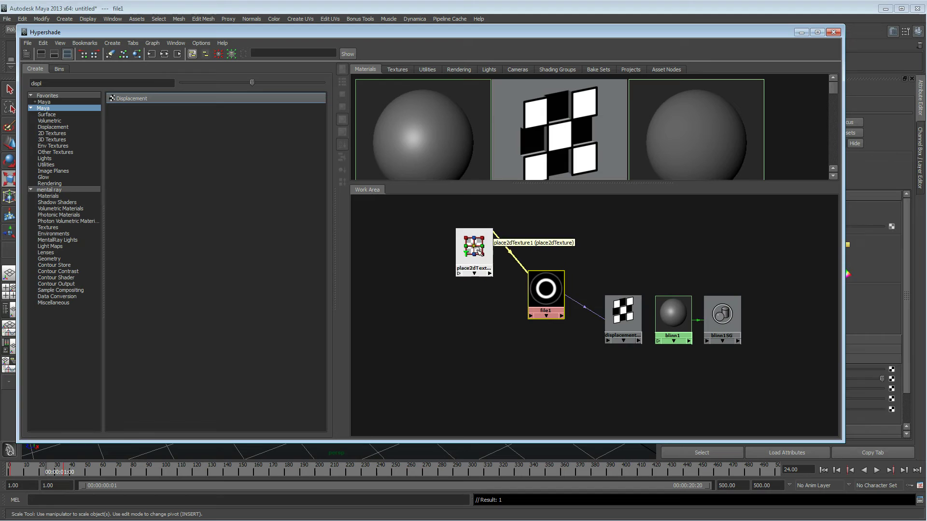
{"action": "left_click_drag", "start_coordinate": [477, 252], "coordinate": [453, 265]}
{"action": "left_click_drag", "start_coordinate": [530, 291], "coordinate": [510, 283]}
{"action": "left_click_drag", "start_coordinate": [622, 313], "coordinate": [601, 316]}
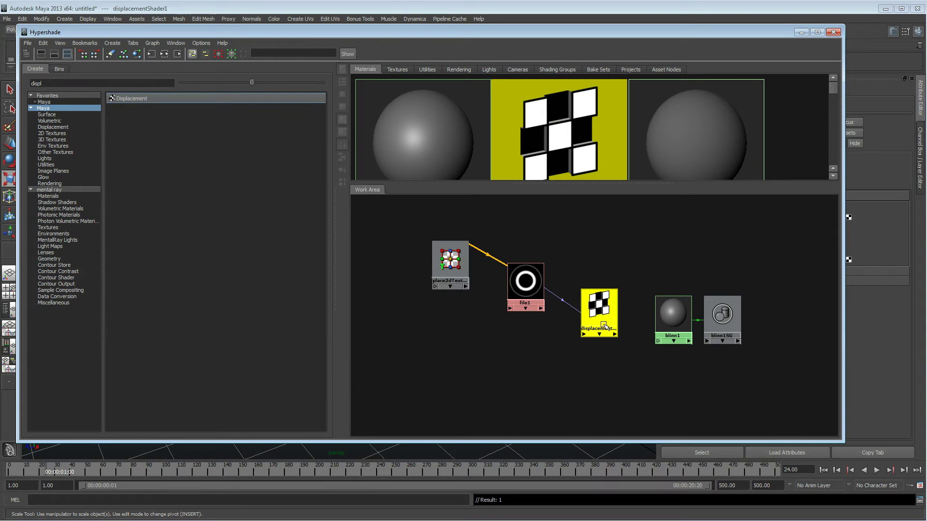
Connect the displacement shader's displacement output to the displacement input of the blinn1SG shading group, spacing out the nodes.
{"action": "middle_click_drag", "start_coordinate": [603, 311], "coordinate": [673, 310]}
{"action": "left_click", "coordinate": [704, 398]}
{"action": "left_click_drag", "start_coordinate": [672, 323], "coordinate": [664, 278]}
{"action": "left_click_drag", "start_coordinate": [599, 310], "coordinate": [585, 305]}
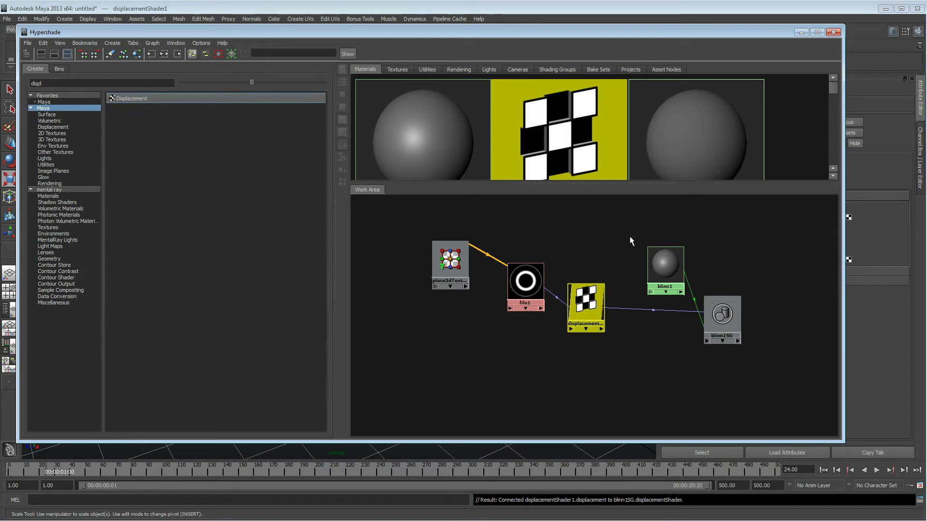
Assign the blinn1 material to the sphere and put the Hypershade away.
{"action": "left_click_drag", "start_coordinate": [643, 33], "coordinate": [40, 79]}
{"action": "left_click", "coordinate": [415, 252]}
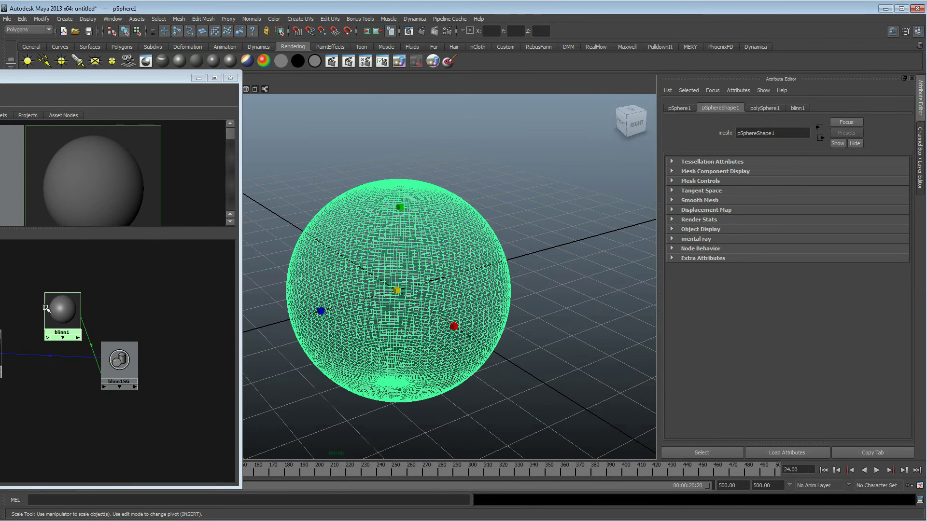
{"action": "left_click_drag", "start_coordinate": [83, 308], "coordinate": [157, 311]}
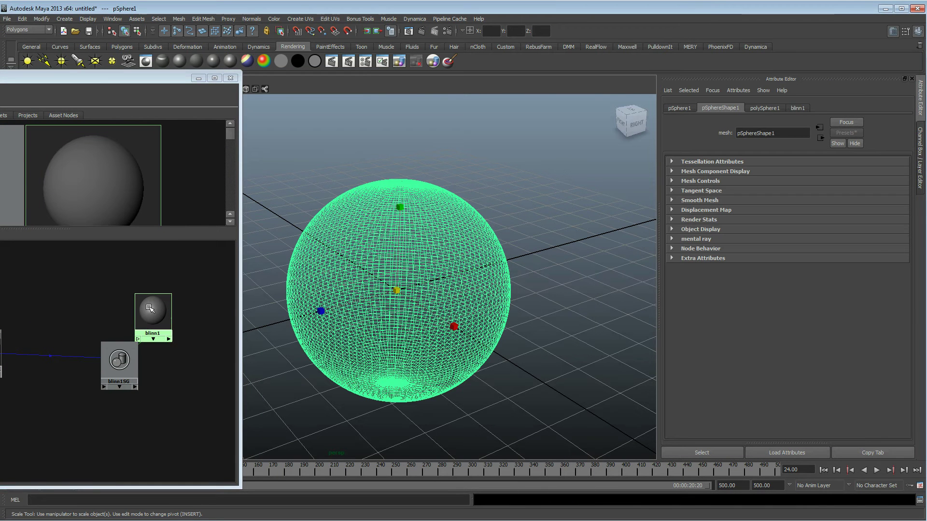
{"action": "right_click_drag", "start_coordinate": [149, 307], "coordinate": [145, 278]}
{"action": "left_click", "coordinate": [198, 78]}
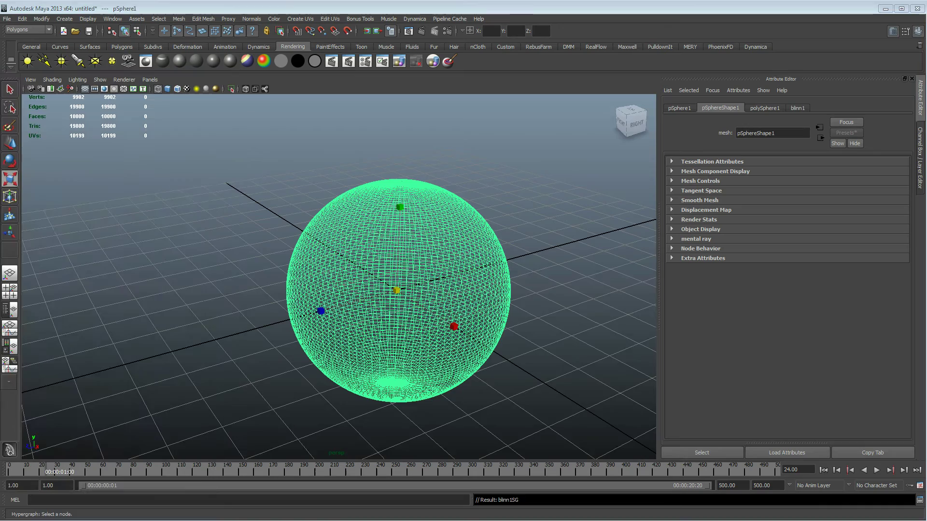
Show the sphere in smooth shaded display and frame it in the perspective view.
{"action": "left_click_drag", "start_coordinate": [367, 296], "coordinate": [362, 291], "text": "alt"}
{"action": "key", "text": "5"}
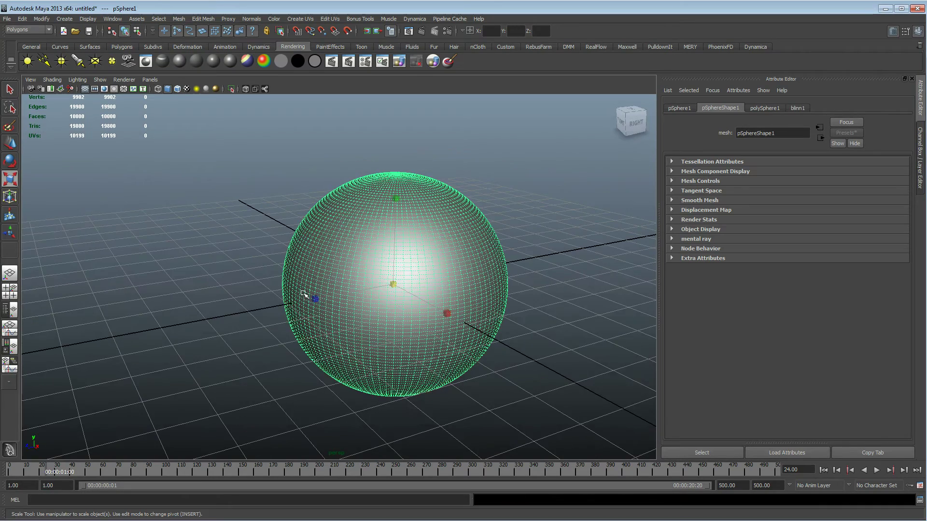
{"action": "middle_click_drag", "start_coordinate": [278, 288], "coordinate": [273, 299], "text": "alt"}
{"action": "right_click_drag", "start_coordinate": [273, 299], "coordinate": [353, 293], "text": "alt"}
{"action": "middle_click_drag", "start_coordinate": [353, 293], "coordinate": [351, 281], "text": "alt"}
{"action": "right_click_drag", "start_coordinate": [351, 282], "coordinate": [329, 283], "text": "alt"}
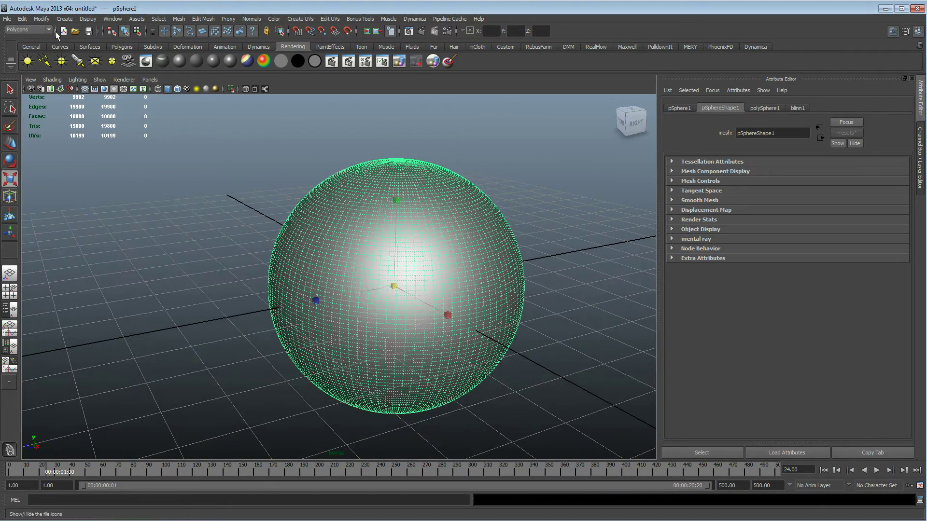
Convert the sphere's displacement to polygons with history.
{"action": "left_click", "coordinate": [41, 18]}
{"action": "mouse_move", "coordinate": [83, 166]}
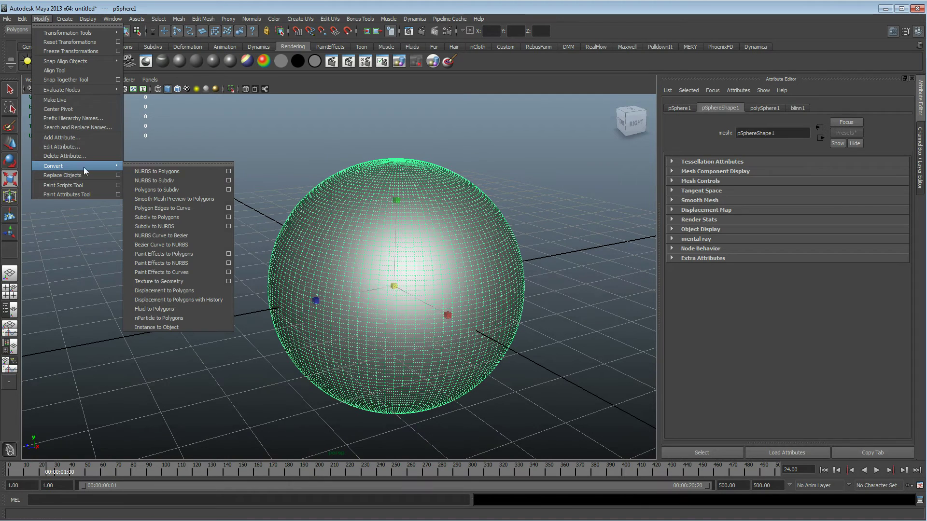
{"action": "left_click", "coordinate": [201, 300]}
{"action": "left_click_drag", "start_coordinate": [406, 312], "coordinate": [272, 334], "text": "alt"}
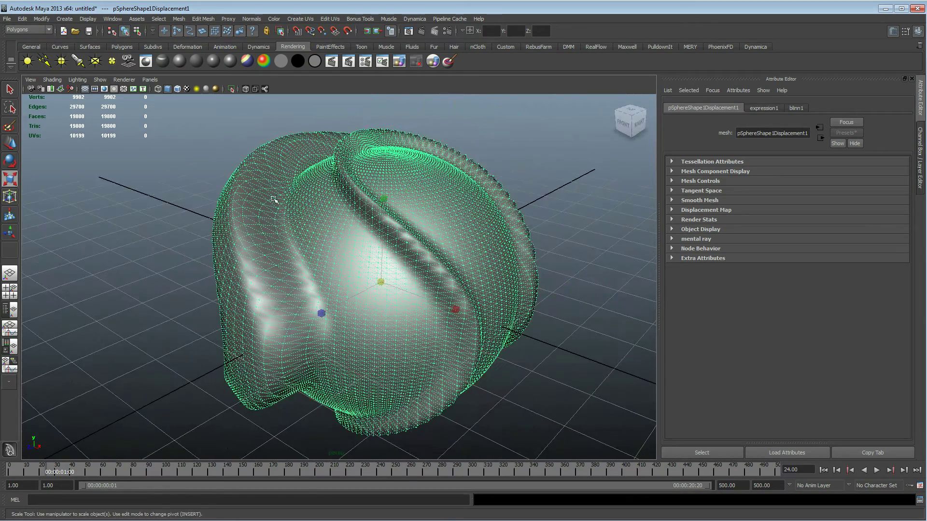
{"action": "left_click_drag", "start_coordinate": [404, 357], "coordinate": [290, 364], "text": "alt"}
{"action": "right_click_drag", "start_coordinate": [291, 364], "coordinate": [376, 386], "text": "alt"}
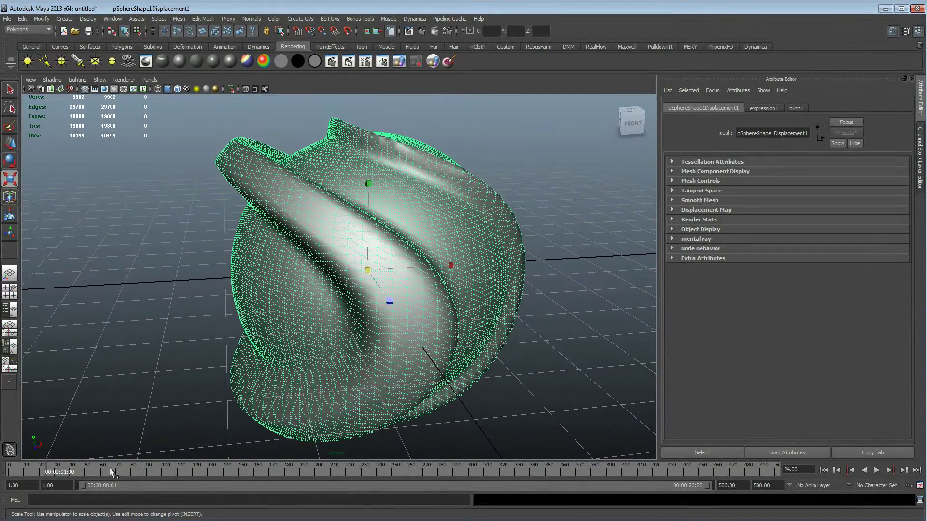
Select the file texture in the Hypershade and lower its Alpha Gain to 0.309.
{"action": "left_click_drag", "start_coordinate": [0, 153], "coordinate": [507, 58]}
{"action": "left_click", "coordinate": [431, 323]}
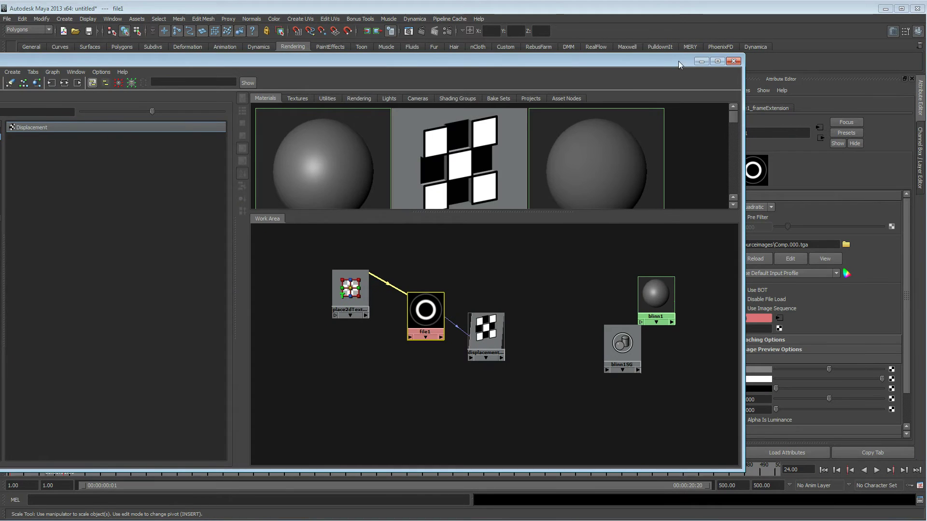
{"action": "left_click", "coordinate": [700, 60]}
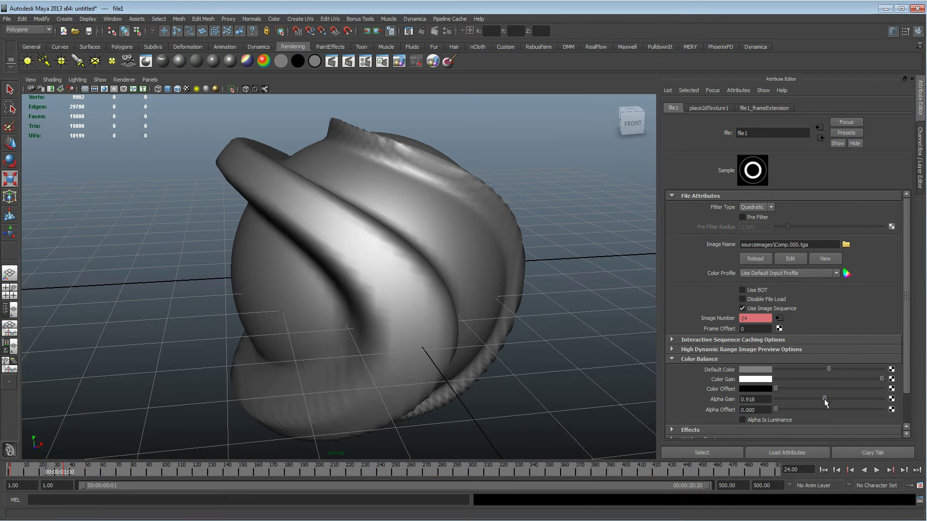
{"action": "left_click_drag", "start_coordinate": [824, 399], "coordinate": [791, 414]}
Play back the animated displacement and examine the deforming sphere from several angles.
{"action": "mouse_move", "coordinate": [340, 266]}
{"action": "left_mouse_down", "text": "alt"}
{"action": "mouse_move", "coordinate": [330, 268]}
{"action": "mouse_move", "coordinate": [449, 259]}
{"action": "mouse_move", "coordinate": [606, 270]}
{"action": "mouse_move", "coordinate": [432, 258]}
{"action": "mouse_move", "coordinate": [355, 276]}
{"action": "left_mouse_up", "text": "alt"}
{"action": "key", "text": "alt+v"}
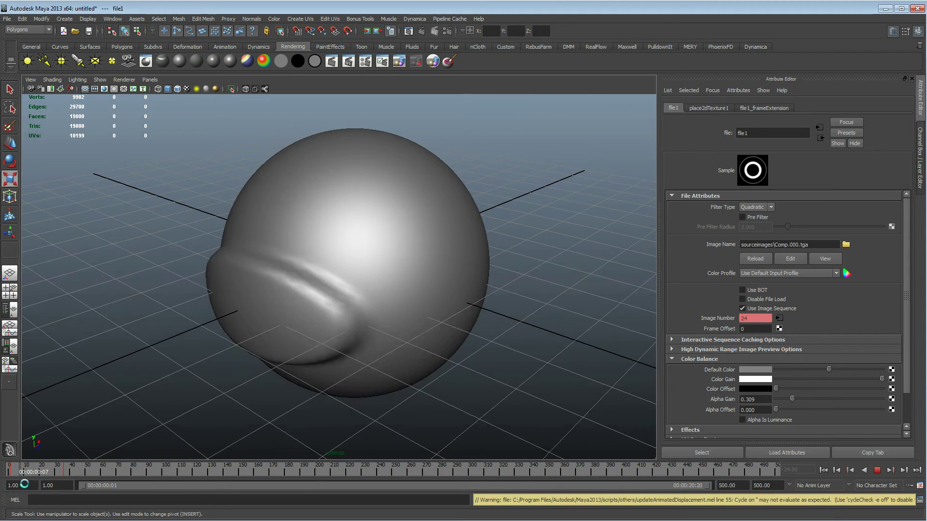
{"action": "left_click_drag", "start_coordinate": [31, 483], "coordinate": [40, 480]}
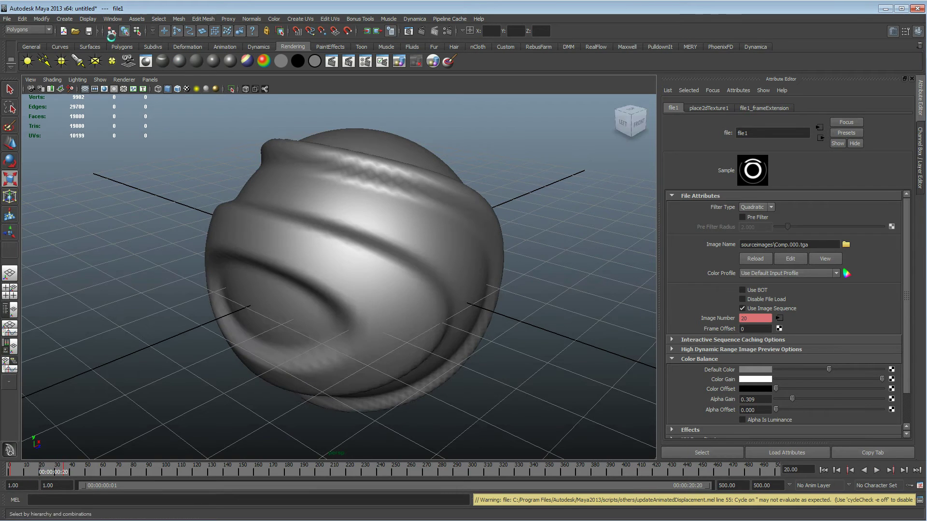
{"action": "left_click_drag", "start_coordinate": [231, 272], "coordinate": [189, 444], "text": "alt"}
{"action": "key", "text": "alt+v"}
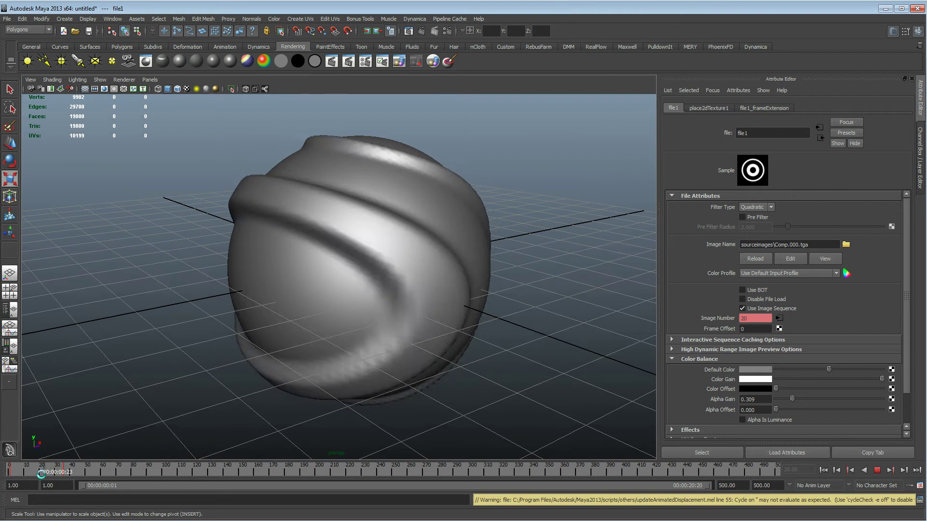
{"action": "key", "text": "alt+v"}
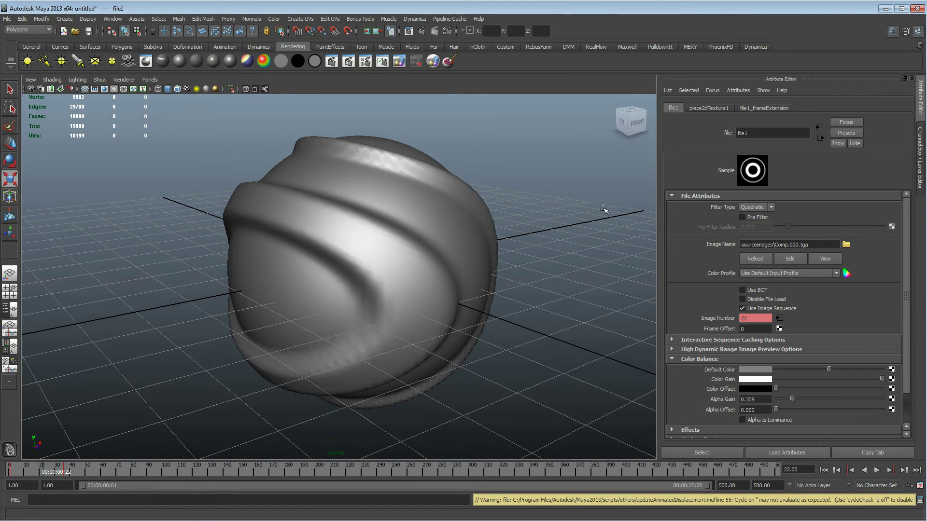
{"action": "left_click_drag", "start_coordinate": [603, 209], "coordinate": [345, 364], "text": "alt"}
{"action": "right_click_drag", "start_coordinate": [325, 306], "coordinate": [403, 287], "text": "alt"}
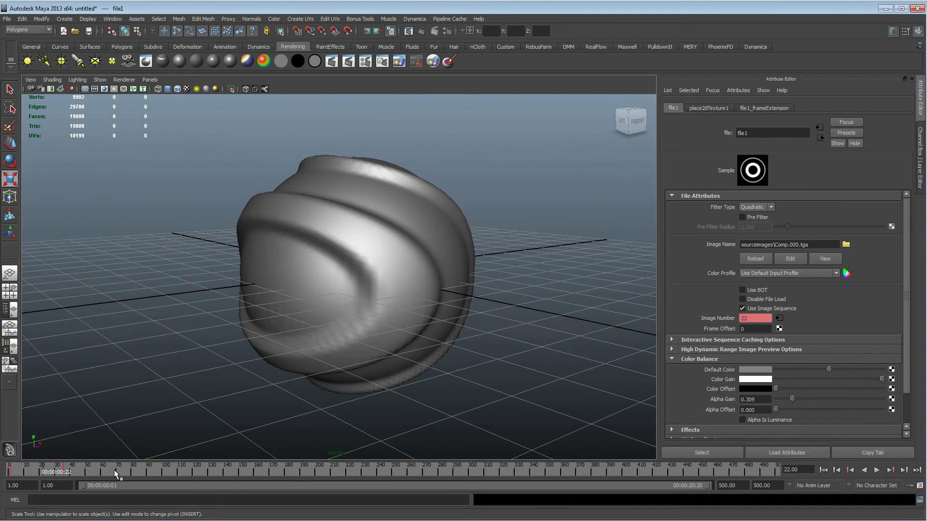
Replay the displacement animation around the early frames and inspect the ridges on the deformed sphere from different sides.
{"action": "key", "text": "alt+v"}
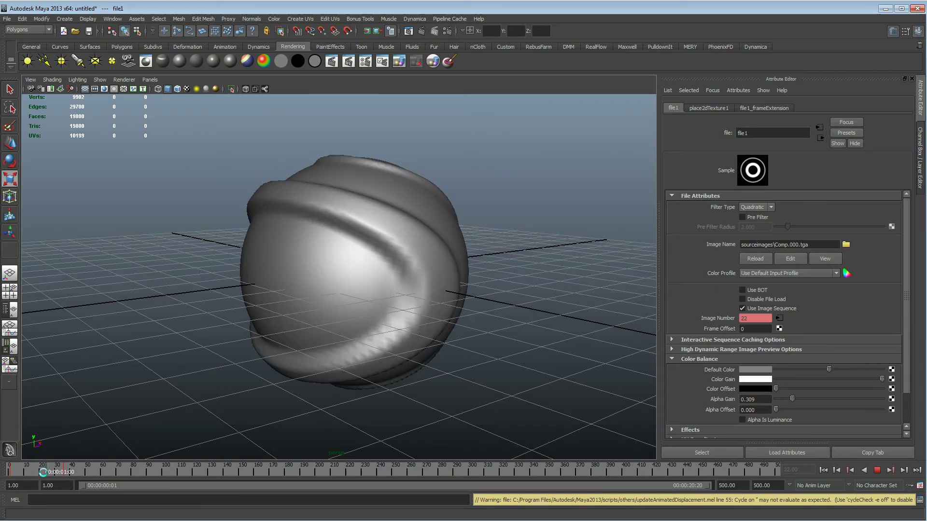
{"action": "left_click_drag", "start_coordinate": [40, 475], "coordinate": [40, 474]}
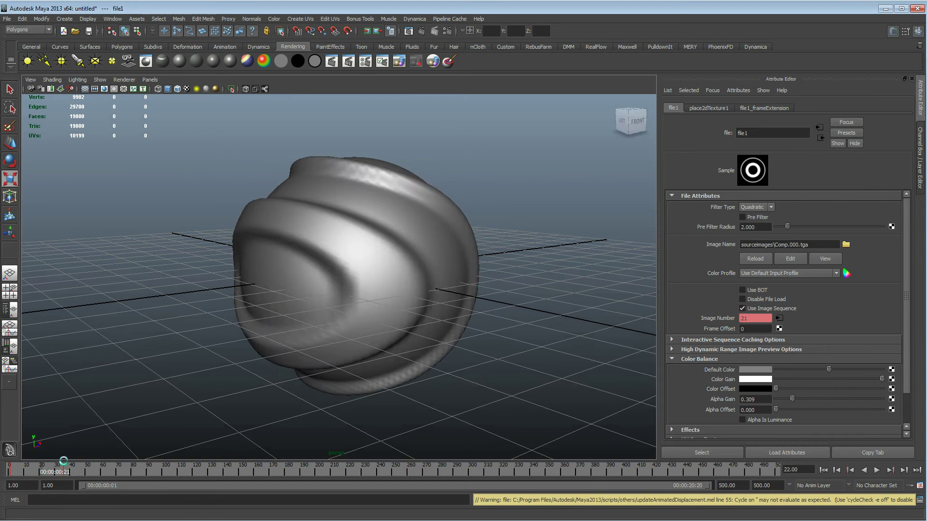
{"action": "left_click_drag", "start_coordinate": [458, 314], "coordinate": [360, 249], "text": "alt"}
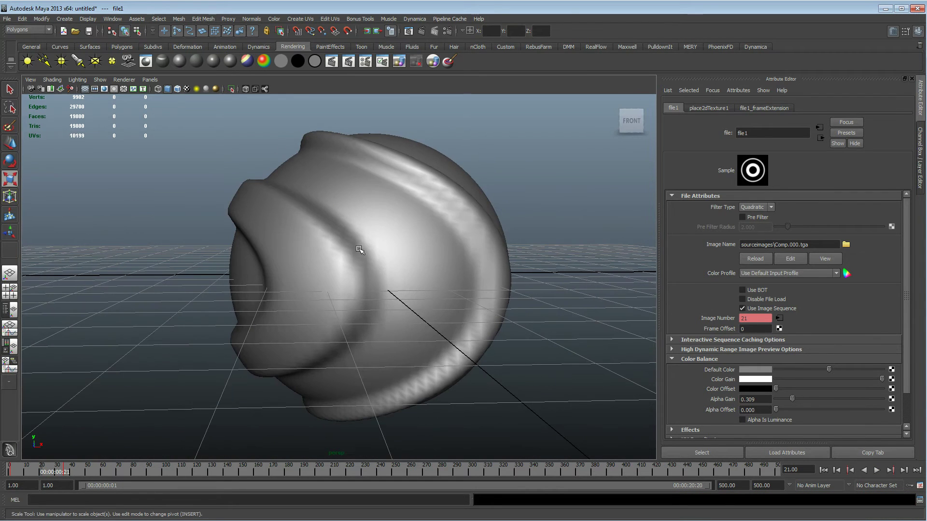
{"action": "mouse_move", "coordinate": [326, 383]}
{"action": "left_mouse_down", "text": "alt"}
{"action": "mouse_move", "coordinate": [357, 387]}
{"action": "mouse_move", "coordinate": [327, 383]}
{"action": "left_mouse_up", "text": "alt"}
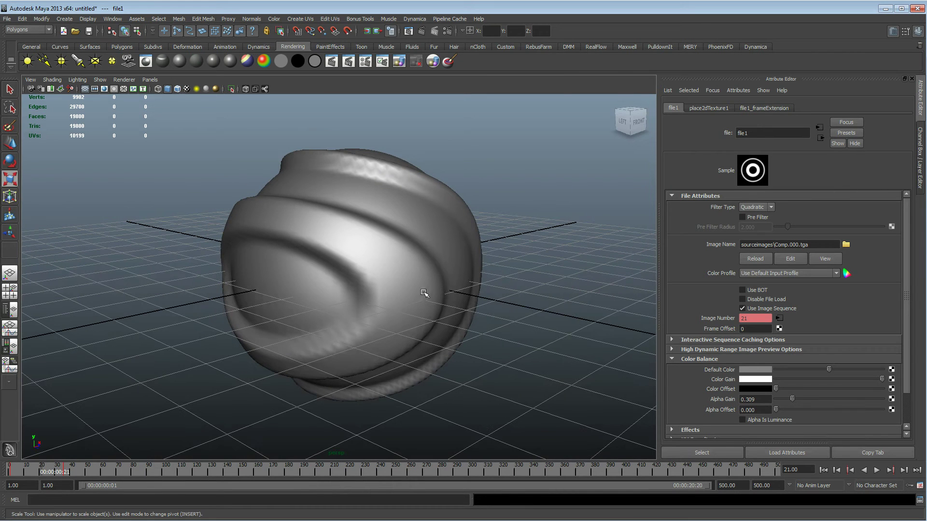
{"action": "left_click_drag", "start_coordinate": [487, 265], "coordinate": [274, 353], "text": "alt"}
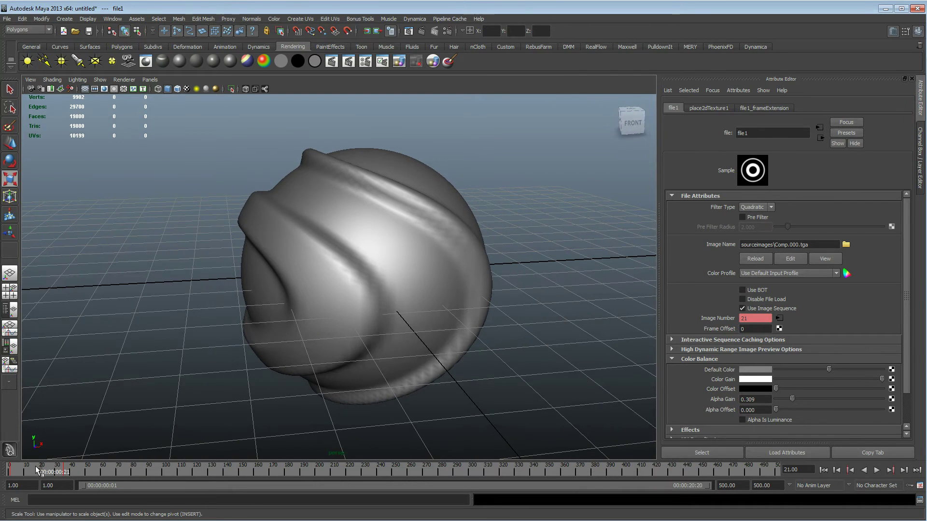
{"action": "mouse_move", "coordinate": [36, 467]}
{"action": "left_mouse_down"}
{"action": "mouse_move", "coordinate": [24, 467]}
{"action": "mouse_move", "coordinate": [44, 464]}
{"action": "left_mouse_up"}
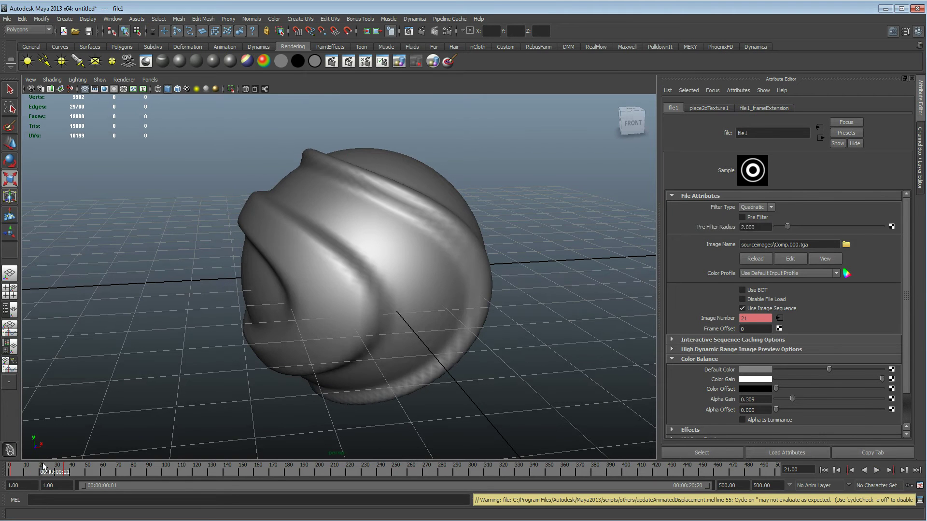
{"action": "left_click_drag", "start_coordinate": [237, 297], "coordinate": [265, 292], "text": "alt"}
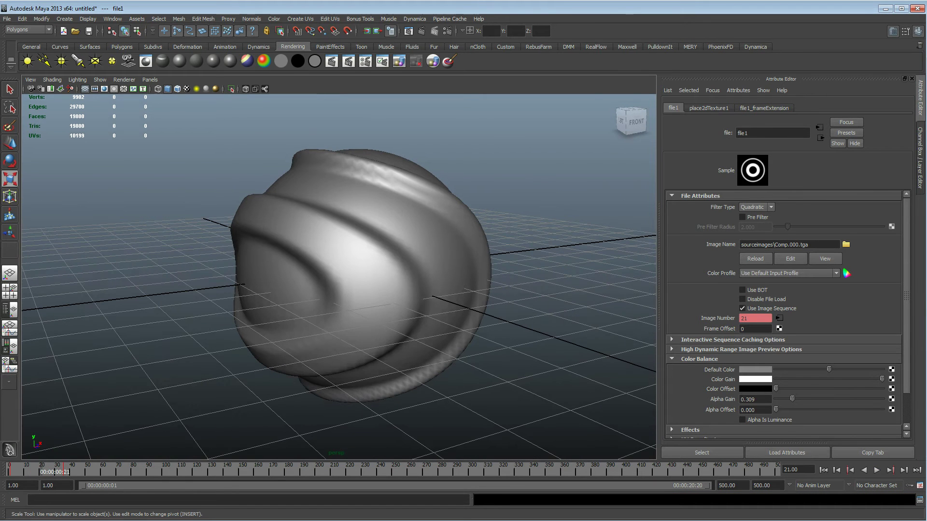
Select the sphere's Blinn material in the Hypershade and set its color to yellow.
{"action": "left_click_drag", "start_coordinate": [0, 99], "coordinate": [324, 90]}
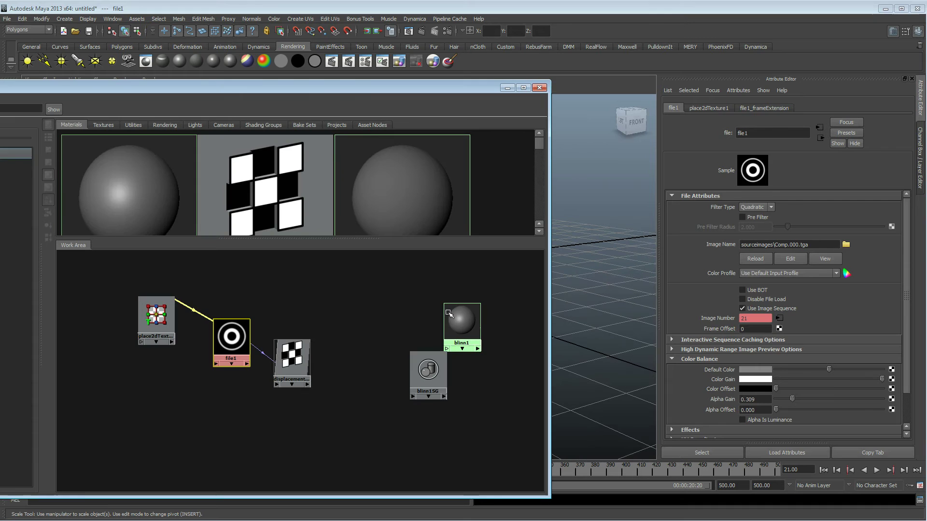
{"action": "left_click", "coordinate": [460, 320]}
{"action": "left_click", "coordinate": [539, 87]}
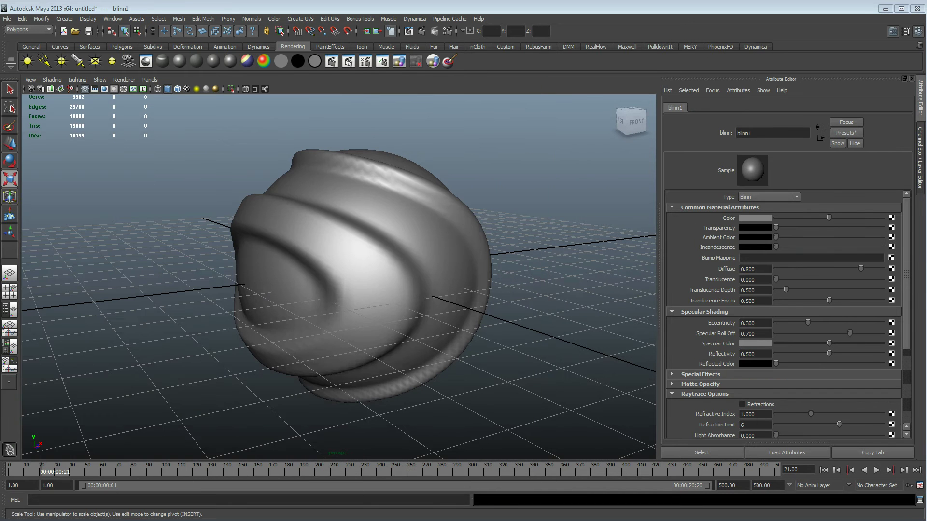
{"action": "left_click", "coordinate": [751, 217]}
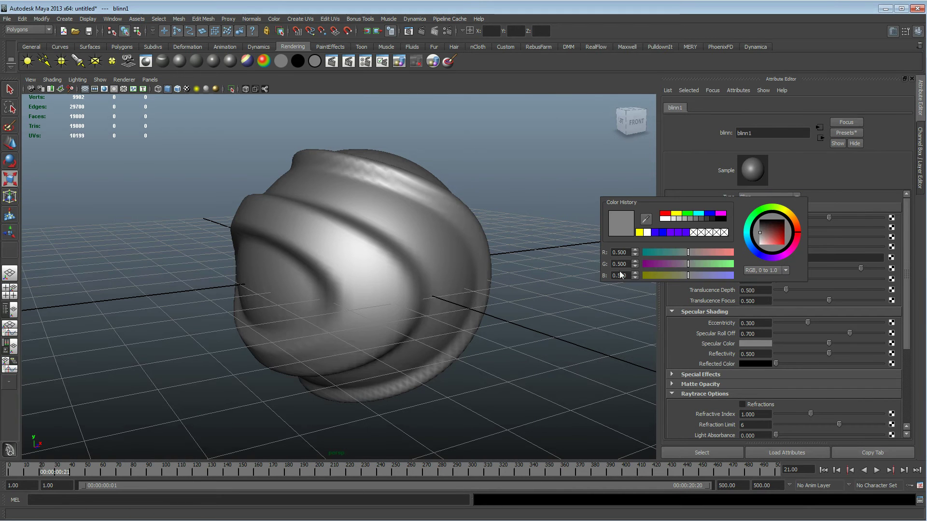
{"action": "left_click", "coordinate": [641, 233]}
{"action": "left_click_drag", "start_coordinate": [433, 283], "coordinate": [482, 272], "text": "alt"}
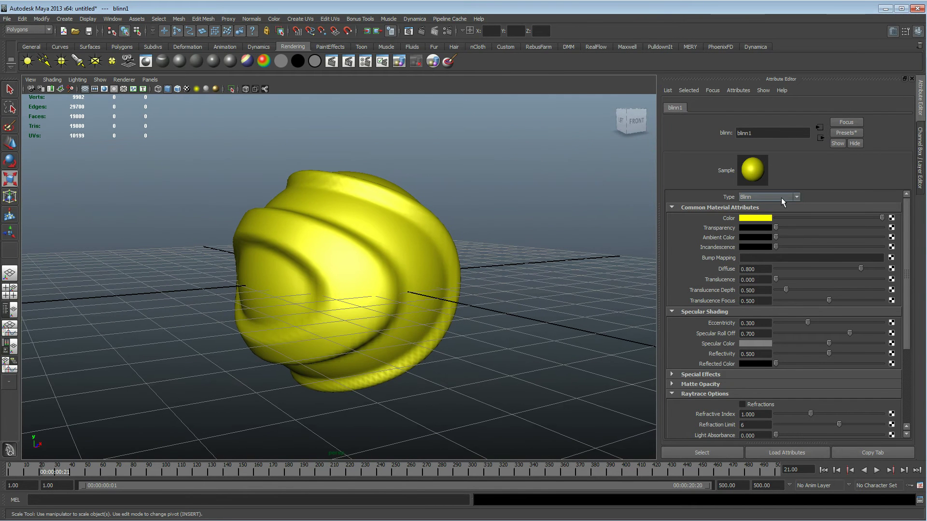
Change the yellow material's type from Blinn to VRay Mtl.
{"action": "left_click", "coordinate": [781, 198]}
{"action": "scroll", "coordinate": [776, 227], "scroll_direction": "up", "scroll_amount": 3}
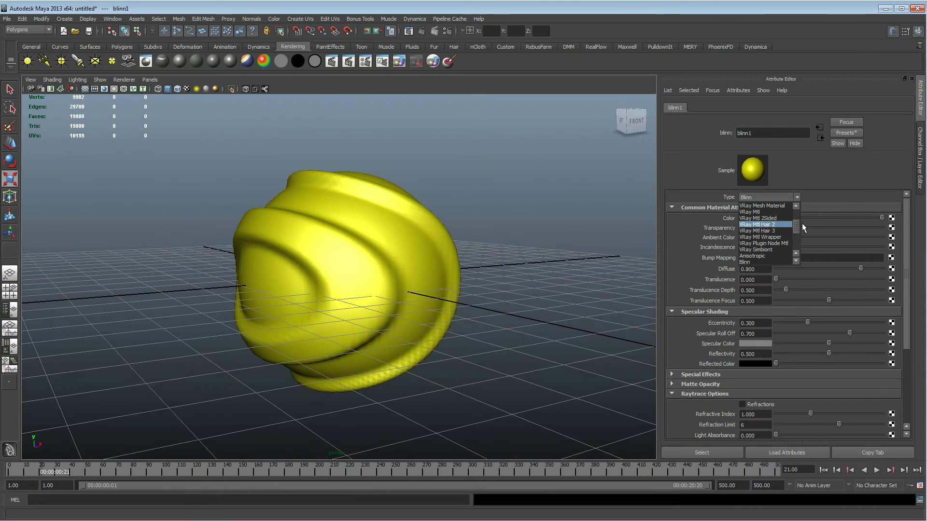
{"action": "scroll", "coordinate": [796, 225], "scroll_direction": "up", "scroll_amount": 1}
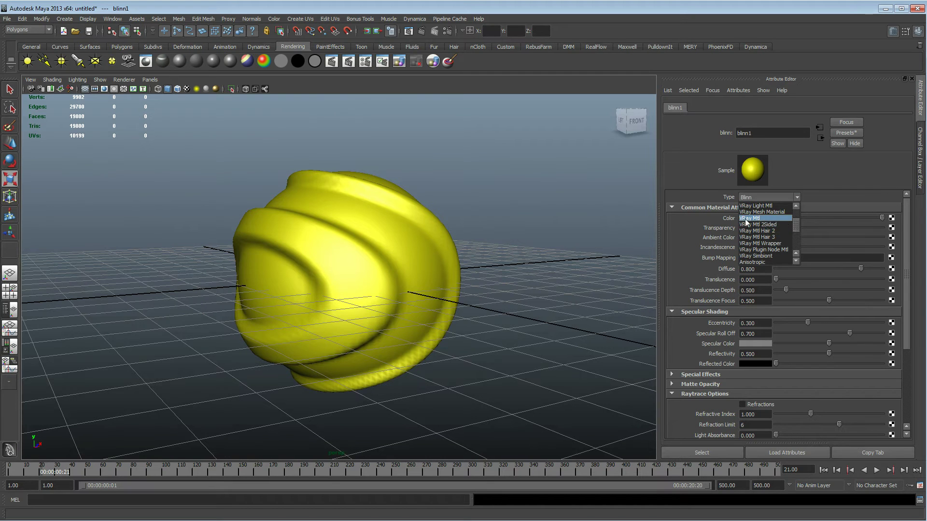
{"action": "mouse_move", "coordinate": [793, 227]}
{"action": "left_mouse_down"}
{"action": "mouse_move", "coordinate": [797, 219]}
{"action": "mouse_move", "coordinate": [798, 238]}
{"action": "mouse_move", "coordinate": [795, 223]}
{"action": "left_mouse_up"}
{"action": "left_click", "coordinate": [772, 229]}
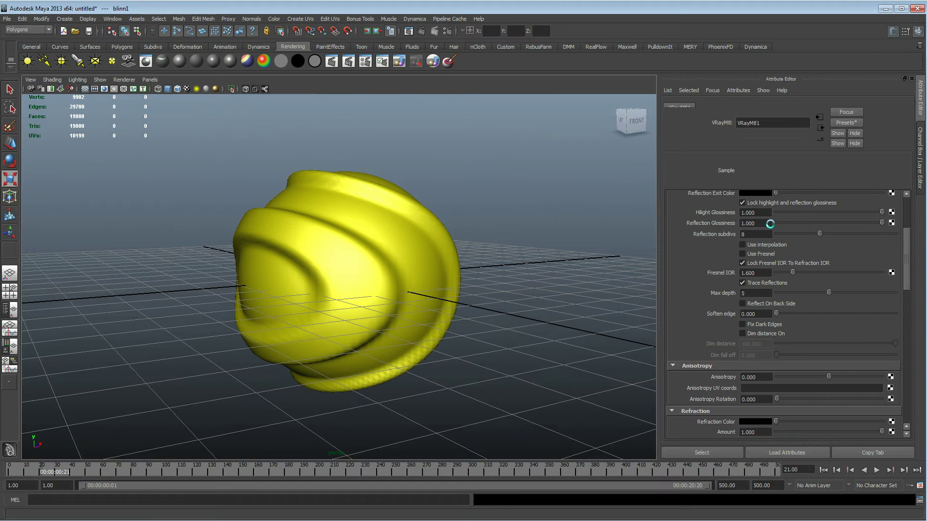
{"action": "left_click_drag", "start_coordinate": [379, 306], "coordinate": [472, 320], "text": "alt"}
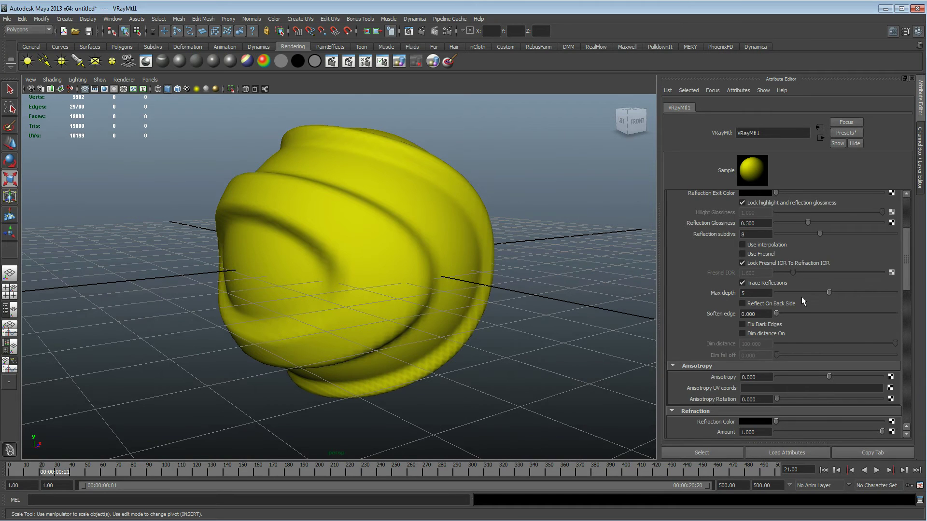
Raise the V-Ray material's reflection color and set its refraction color to full white.
{"action": "scroll", "coordinate": [801, 297], "scroll_direction": "up", "scroll_amount": 4}
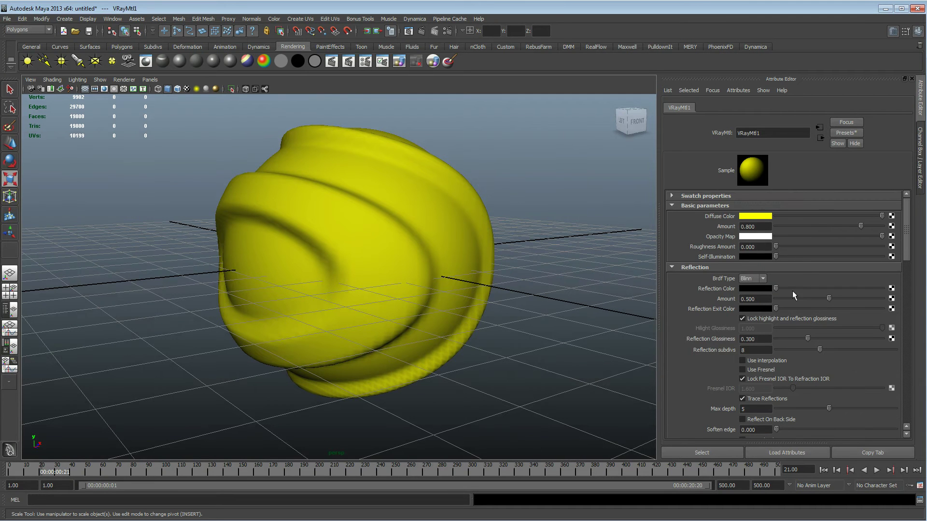
{"action": "scroll", "coordinate": [784, 389], "scroll_direction": "down", "scroll_amount": 4}
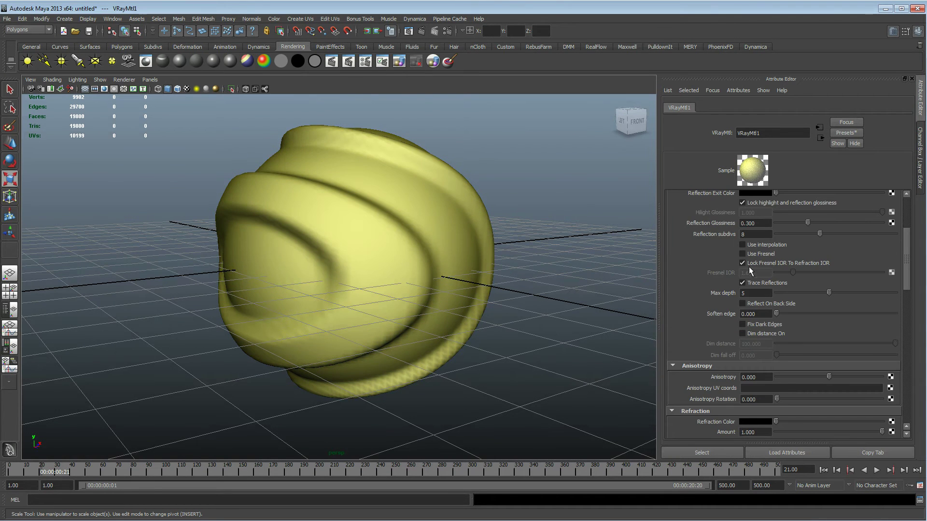
{"action": "scroll", "coordinate": [767, 337], "scroll_direction": "down", "scroll_amount": 3}
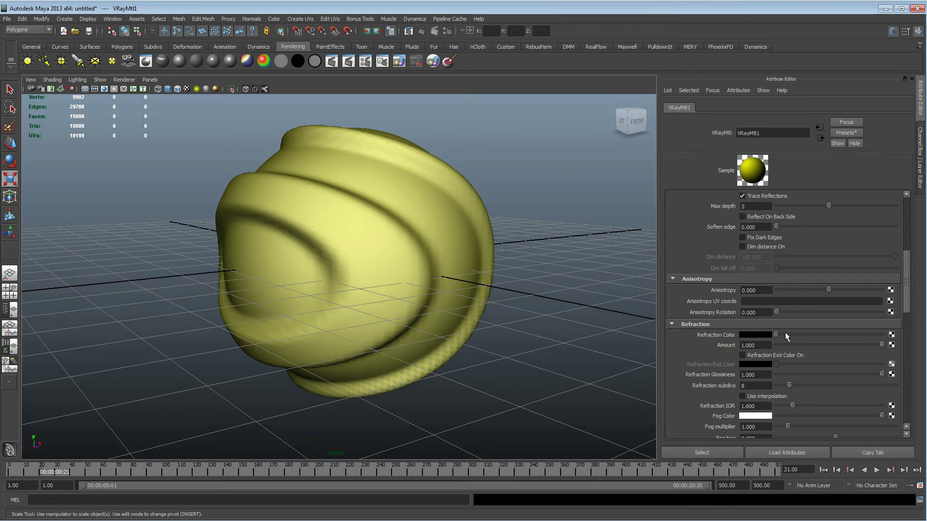
{"action": "left_click_drag", "start_coordinate": [776, 335], "coordinate": [909, 335]}
{"action": "right_click_drag", "start_coordinate": [568, 330], "coordinate": [487, 303], "text": "alt"}
{"action": "middle_click_drag", "start_coordinate": [487, 303], "coordinate": [479, 323], "text": "alt"}
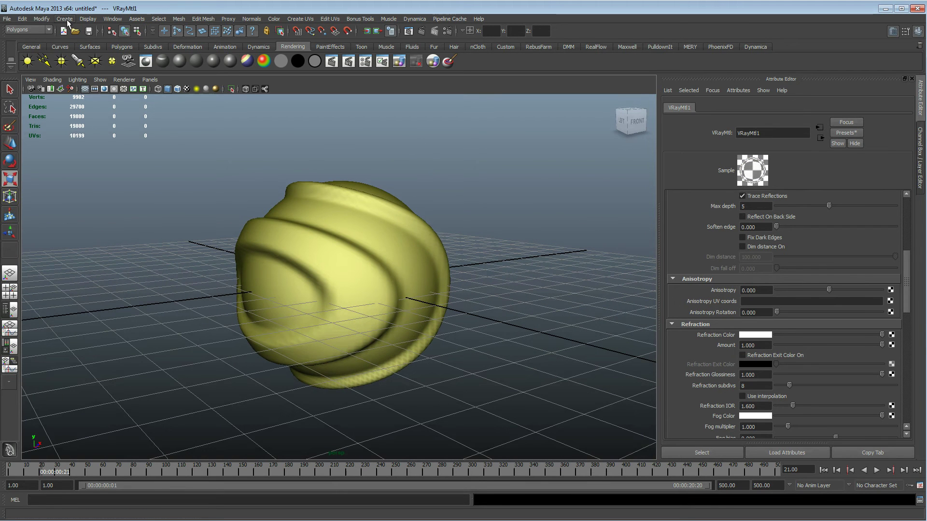
Add a V-Ray dome light to the scene.
{"action": "left_click", "coordinate": [66, 20]}
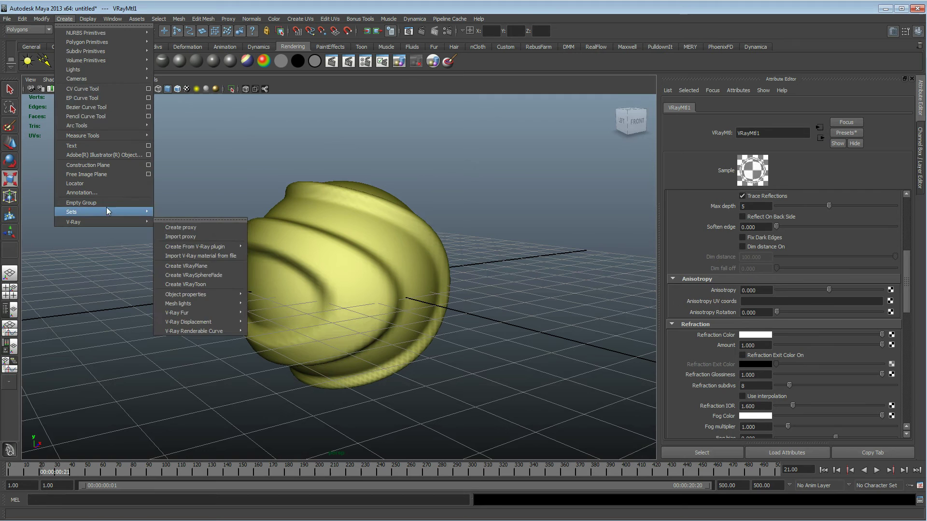
{"action": "mouse_move", "coordinate": [108, 68]}
{"action": "left_click", "coordinate": [198, 142]}
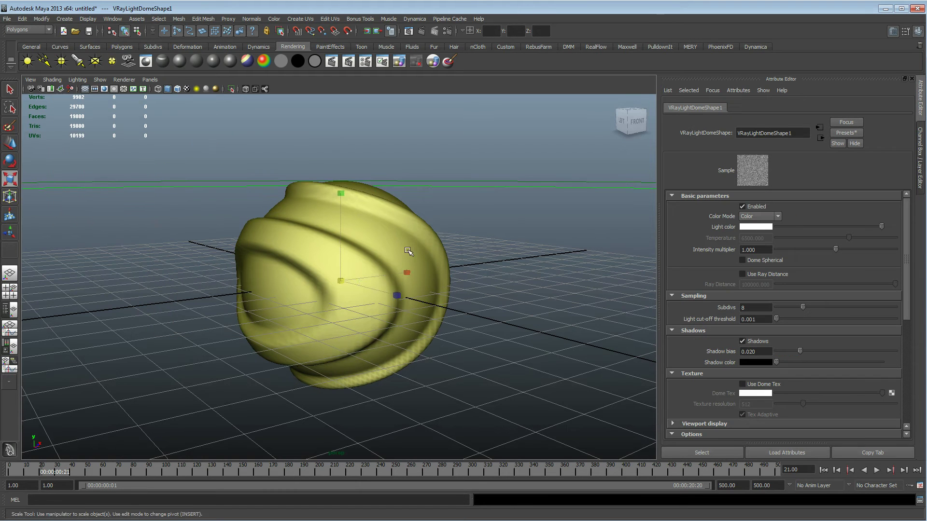
Render the displaced sphere in the Render View with V-Ray as the renderer, and close the view.
{"action": "right_click_drag", "start_coordinate": [356, 277], "coordinate": [425, 273], "text": "alt"}
{"action": "left_click", "coordinate": [422, 32]}
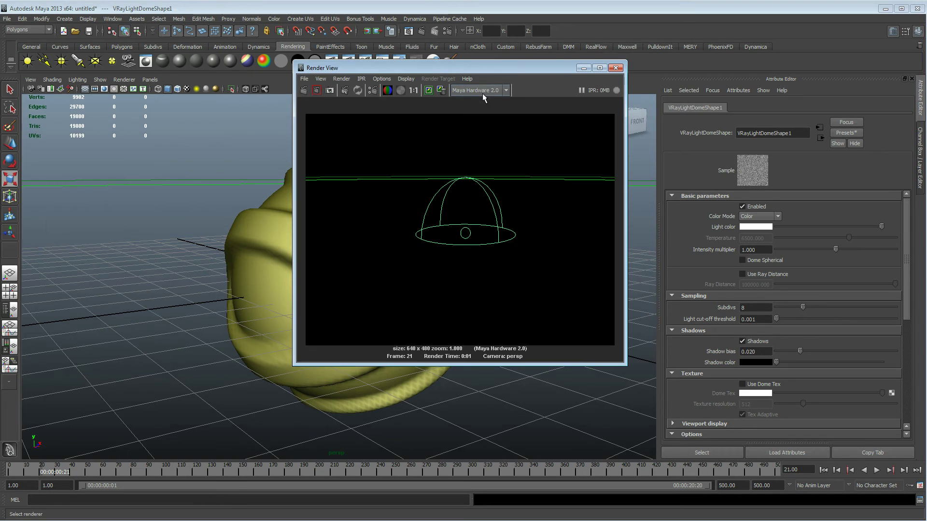
{"action": "left_click", "coordinate": [482, 91]}
{"action": "left_click", "coordinate": [466, 120]}
{"action": "left_click", "coordinate": [304, 90]}
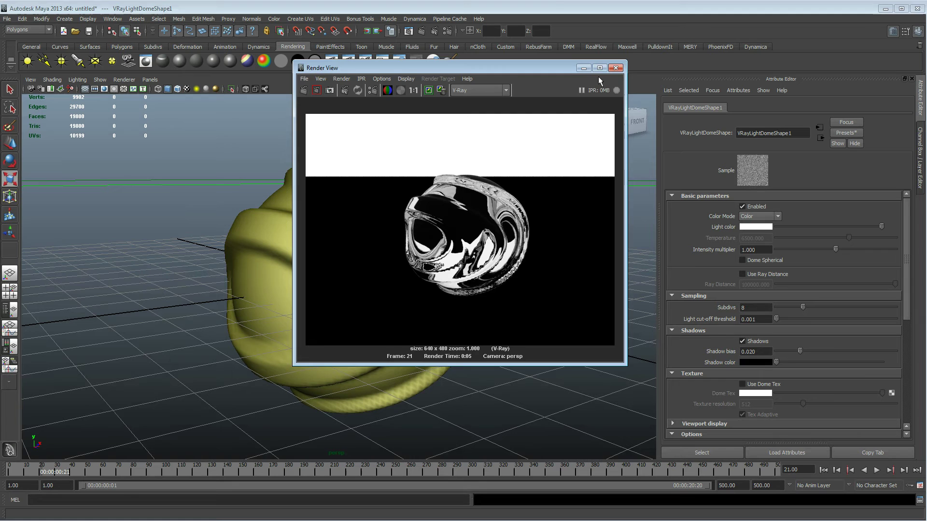
{"action": "left_click", "coordinate": [619, 68]}
Select all objects in the viewport, including the displaced sphere and dome light, and delete them.
{"action": "right_click_drag", "start_coordinate": [502, 224], "coordinate": [275, 255], "text": "alt"}
{"action": "left_click_drag", "start_coordinate": [137, 193], "coordinate": [480, 349]}
{"action": "key", "text": "Delete"}
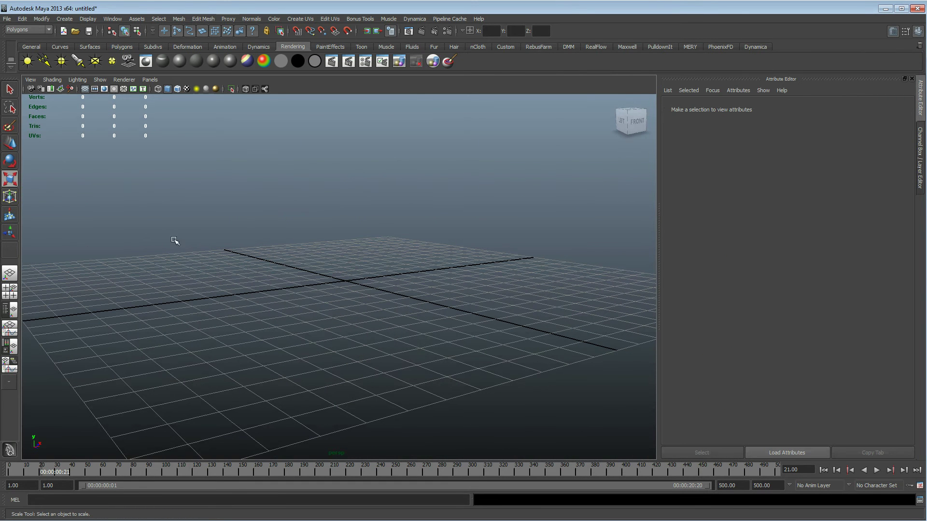
Create a new polygon sphere at the origin, scaled uniformly to 2.745.
{"action": "left_click", "coordinate": [116, 48]}
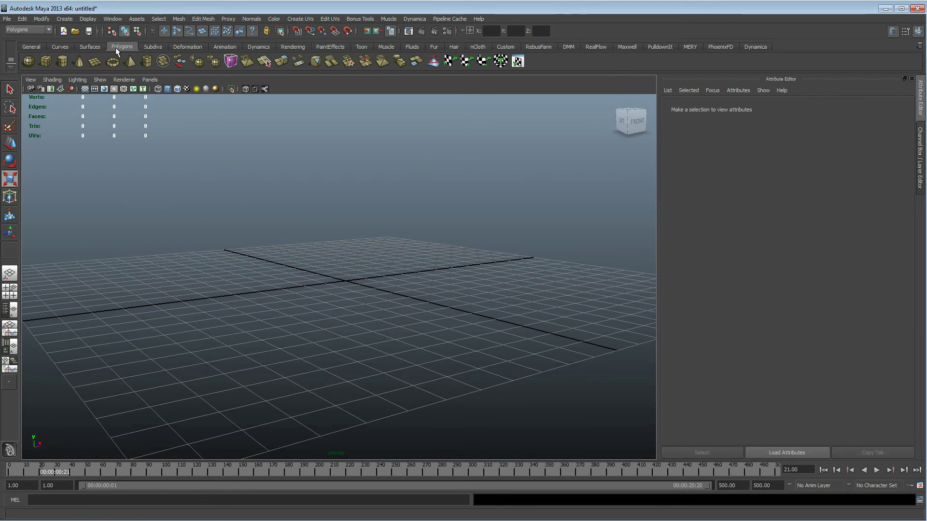
{"action": "left_click", "coordinate": [30, 61]}
{"action": "right_click_drag", "start_coordinate": [482, 299], "coordinate": [552, 298], "text": "alt"}
{"action": "left_click_drag", "start_coordinate": [352, 331], "coordinate": [544, 244], "text": "alt"}
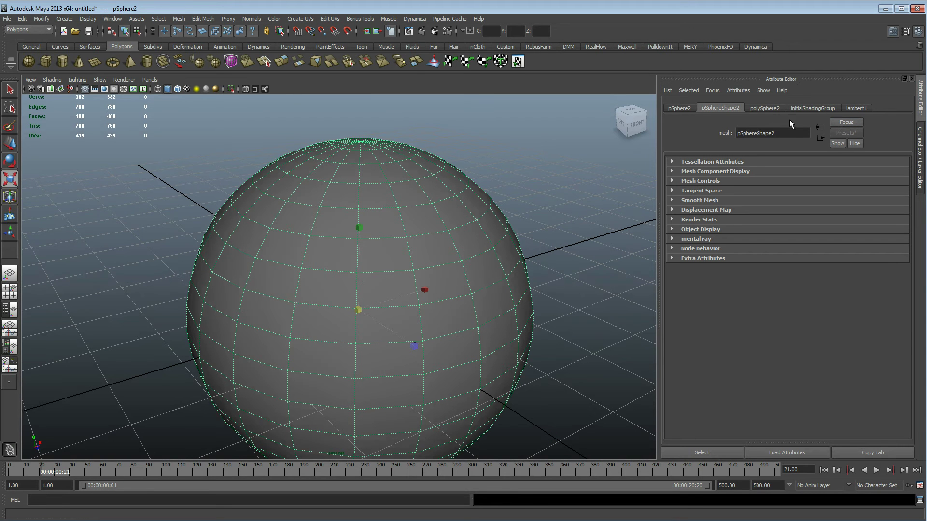
Set the new sphere's Subdivisions Axis and Subdivisions Height to 100.
{"action": "left_click", "coordinate": [921, 150]}
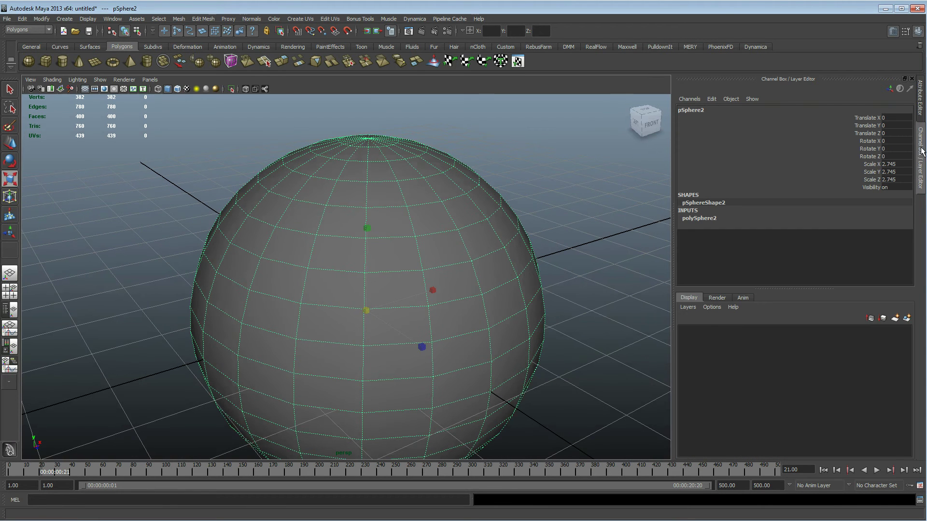
{"action": "left_click", "coordinate": [709, 218]}
{"action": "left_click_drag", "start_coordinate": [887, 234], "coordinate": [892, 241]}
{"action": "type", "text": "100"}
{"action": "key", "text": "Return"}
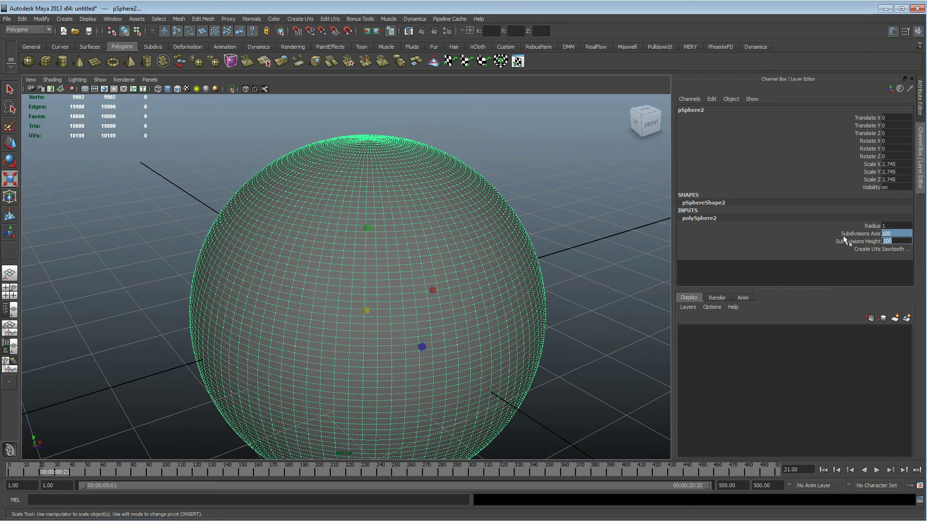
{"action": "right_click_drag", "start_coordinate": [416, 269], "coordinate": [352, 264], "text": "alt"}
{"action": "left_click_drag", "start_coordinate": [352, 265], "coordinate": [333, 289], "text": "alt"}
{"action": "right_click_drag", "start_coordinate": [333, 289], "coordinate": [215, 262], "text": "alt"}
{"action": "left_click_drag", "start_coordinate": [215, 262], "coordinate": [229, 252], "text": "alt"}
{"action": "right_click_drag", "start_coordinate": [229, 253], "coordinate": [353, 265], "text": "alt"}
{"action": "mouse_move", "coordinate": [354, 266]}
{"action": "left_mouse_down", "text": "alt"}
{"action": "mouse_move", "coordinate": [335, 268]}
{"action": "mouse_move", "coordinate": [361, 274]}
{"action": "left_mouse_up", "text": "alt"}
{"action": "middle_click_drag", "start_coordinate": [361, 274], "coordinate": [362, 255], "text": "alt"}
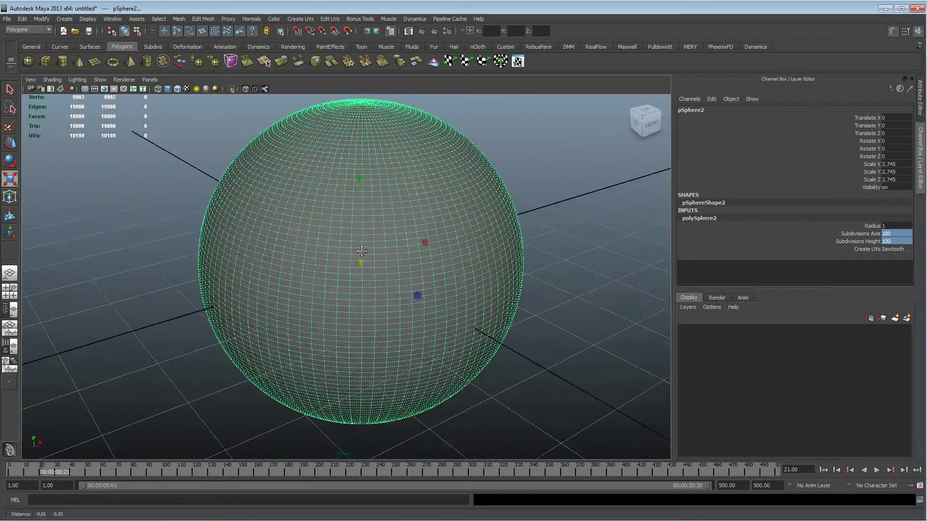
{"action": "right_click_drag", "start_coordinate": [362, 255], "coordinate": [297, 251], "text": "alt"}
{"action": "left_click_drag", "start_coordinate": [298, 250], "coordinate": [290, 253], "text": "alt"}
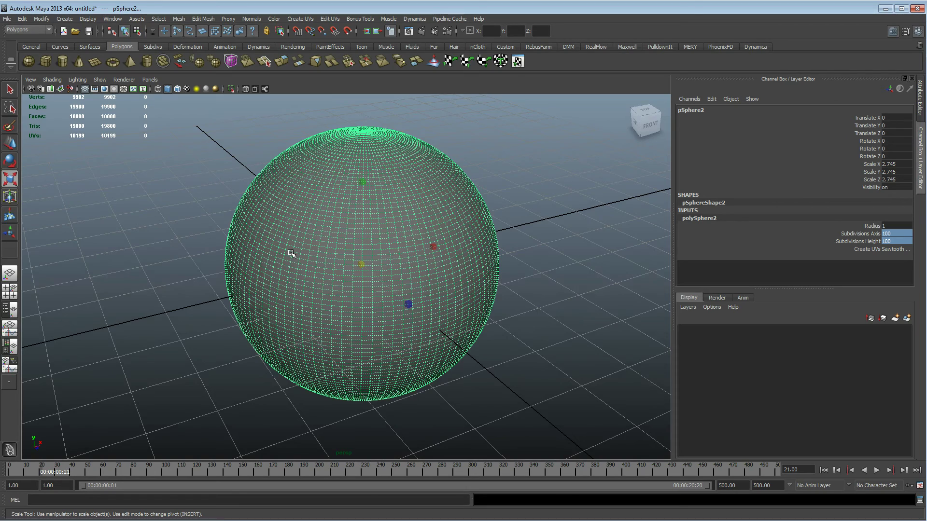
{"action": "left_click_drag", "start_coordinate": [291, 253], "coordinate": [184, 311], "text": "alt"}
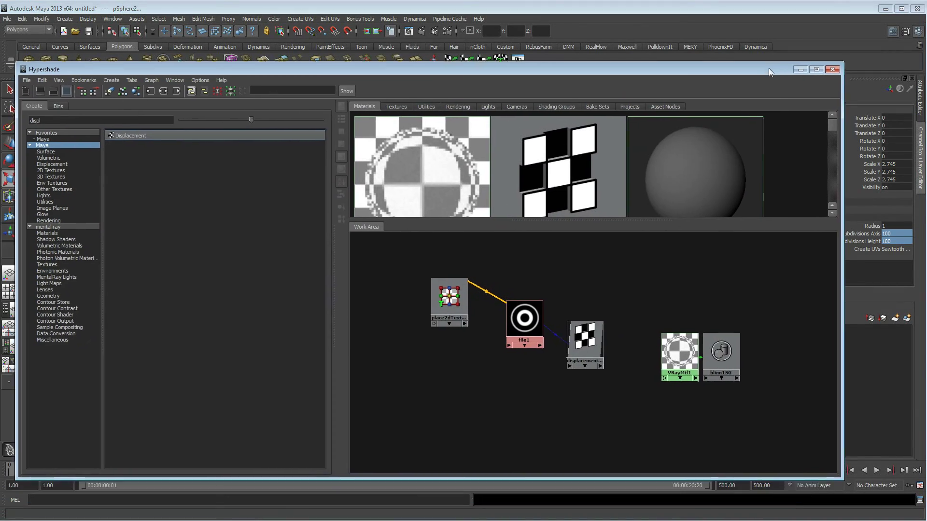
Assign a new Blinn material to the sphere and graph its input and output connections in the Hypershade.
{"action": "left_click", "coordinate": [287, 47]}
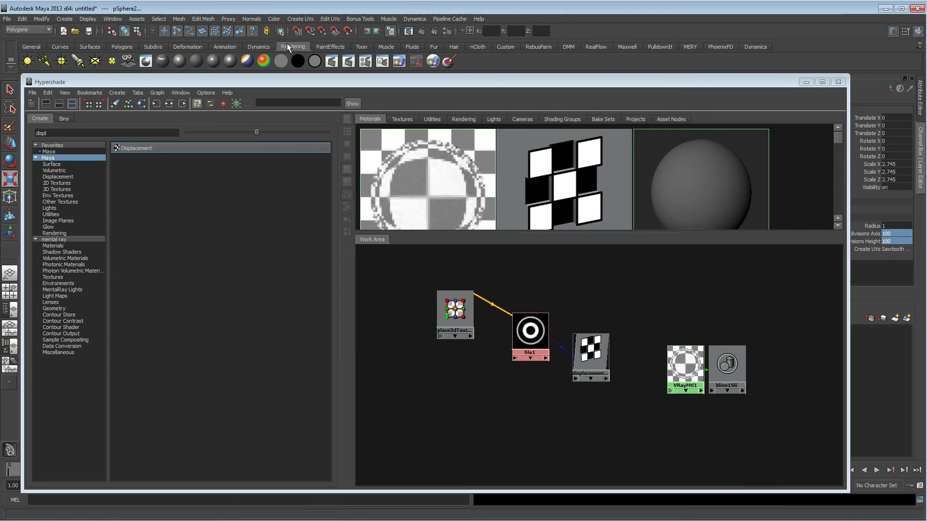
{"action": "left_click", "coordinate": [181, 59]}
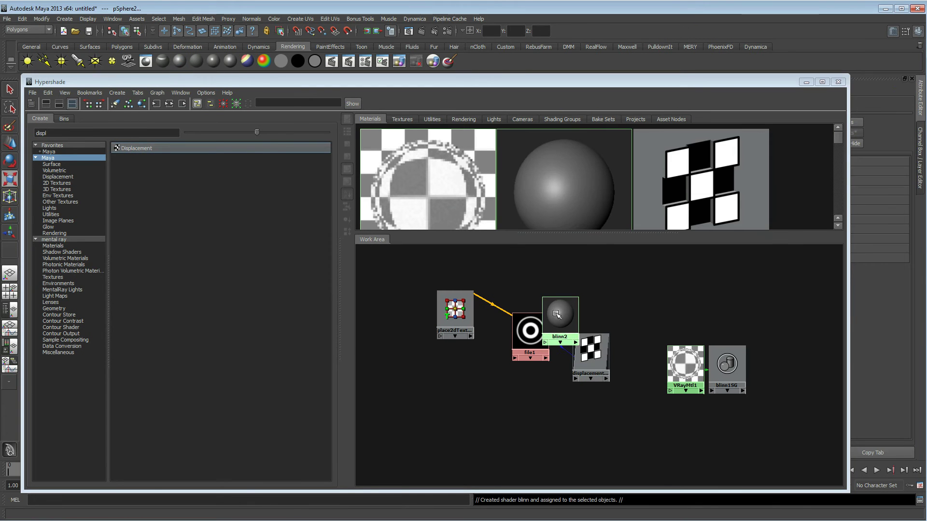
{"action": "left_click", "coordinate": [169, 103]}
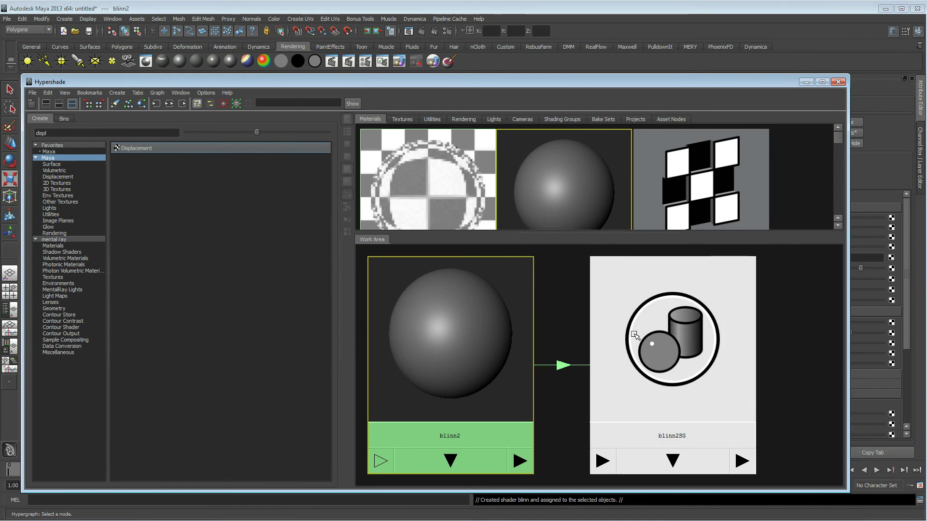
Clear the node search filter and create a Granite texture from the Maya 3D Textures category.
{"action": "left_click", "coordinate": [57, 190]}
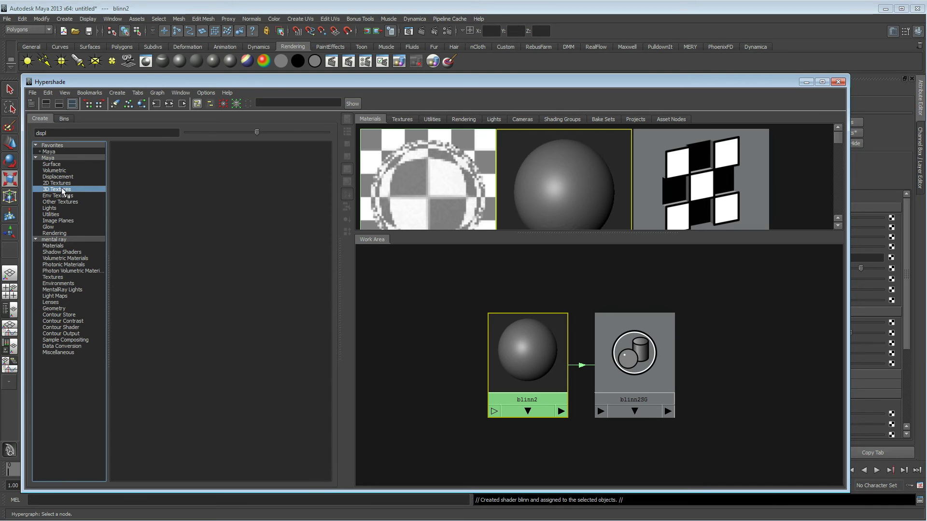
{"action": "double_click", "coordinate": [64, 133]}
{"action": "key", "text": "BackSpace"}
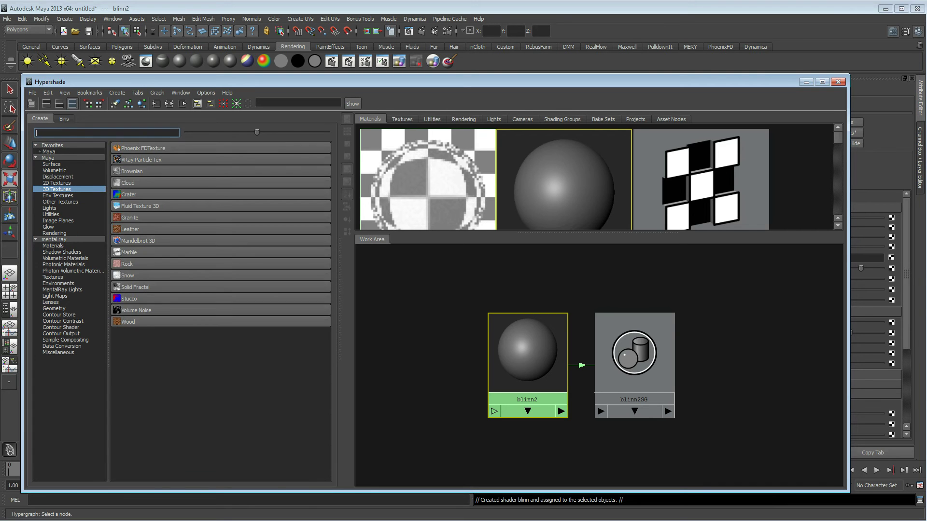
{"action": "left_click", "coordinate": [138, 218]}
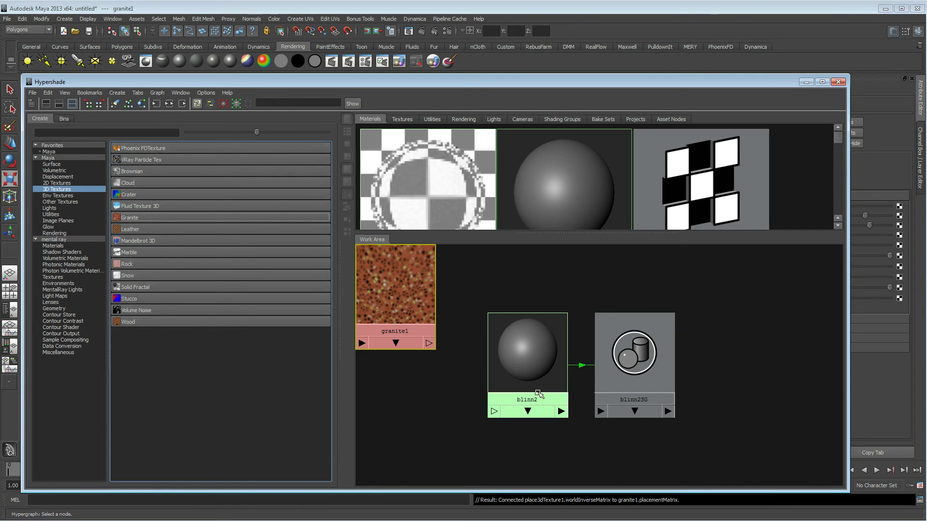
Connect the granite texture as a displacement map to the blinn2 material's network and spread out the nodes in the work area.
{"action": "left_click_drag", "start_coordinate": [614, 352], "coordinate": [731, 333]}
{"action": "left_click_drag", "start_coordinate": [527, 352], "coordinate": [587, 352]}
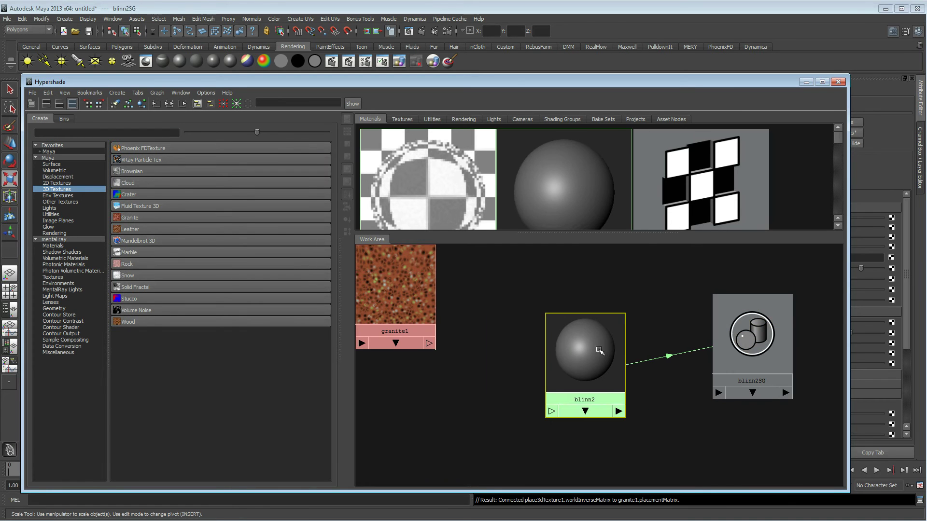
{"action": "left_click_drag", "start_coordinate": [393, 302], "coordinate": [439, 318]}
{"action": "middle_click_drag", "start_coordinate": [453, 336], "coordinate": [586, 352]}
{"action": "left_click", "coordinate": [621, 440]}
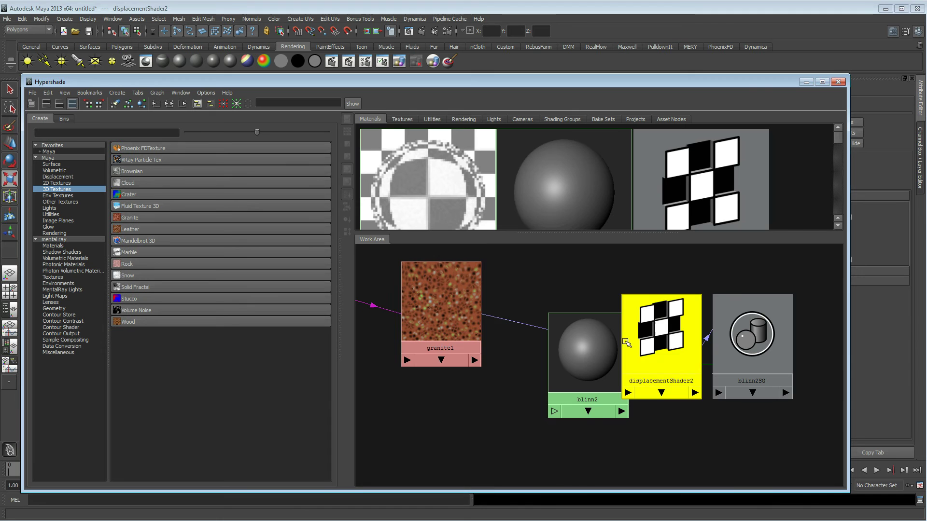
{"action": "left_click_drag", "start_coordinate": [627, 343], "coordinate": [482, 422]}
{"action": "left_click_drag", "start_coordinate": [444, 314], "coordinate": [407, 327]}
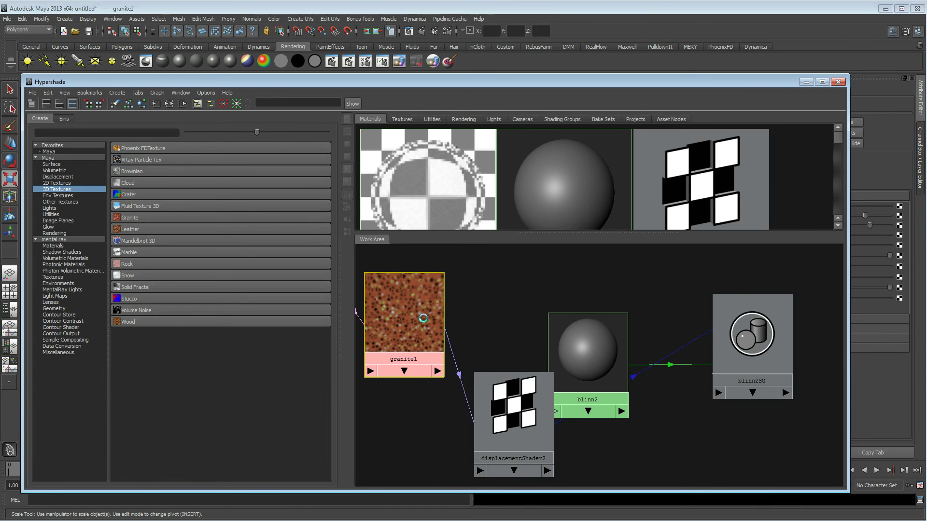
Select the sphere in the viewport and convert its displacement to polygons with history.
{"action": "left_click", "coordinate": [598, 345]}
{"action": "left_click_drag", "start_coordinate": [586, 82], "coordinate": [0, 85]}
{"action": "left_click", "coordinate": [363, 219]}
{"action": "key", "text": "r"}
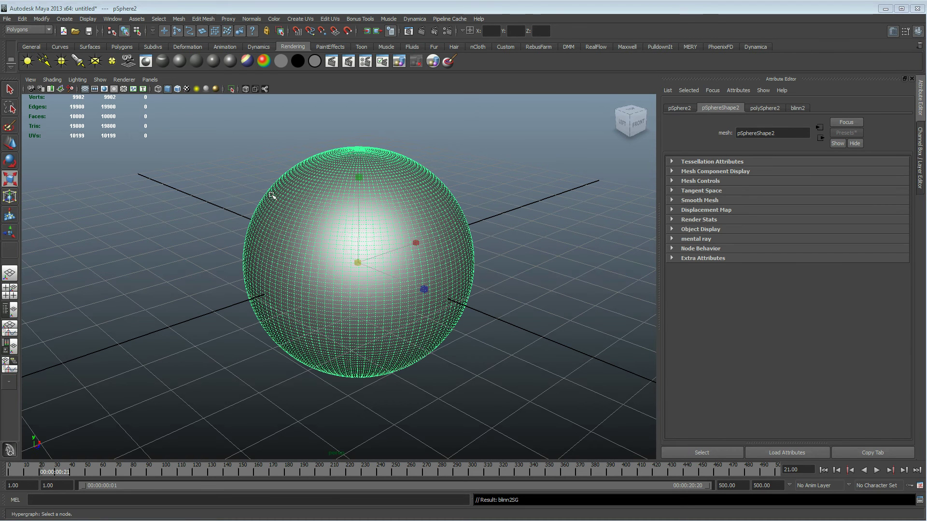
{"action": "left_click", "coordinate": [47, 20]}
{"action": "mouse_move", "coordinate": [83, 163]}
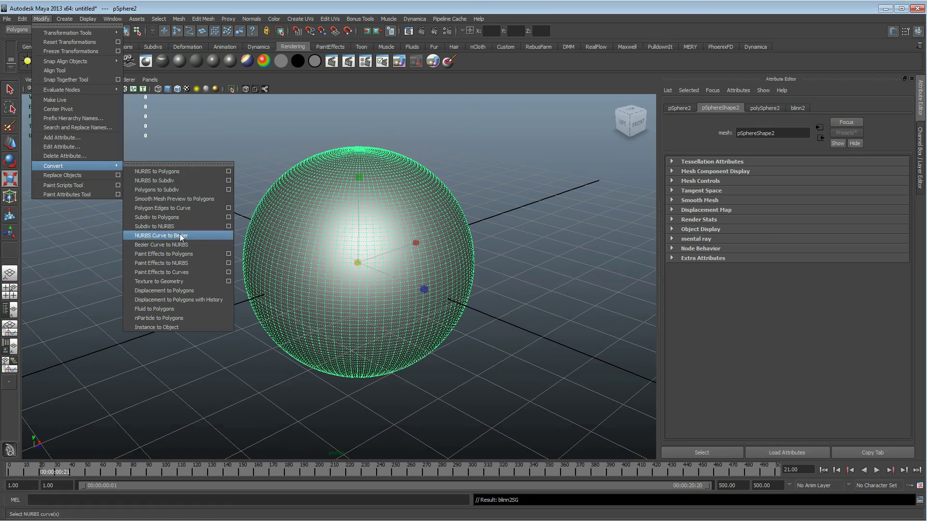
{"action": "left_click", "coordinate": [177, 300]}
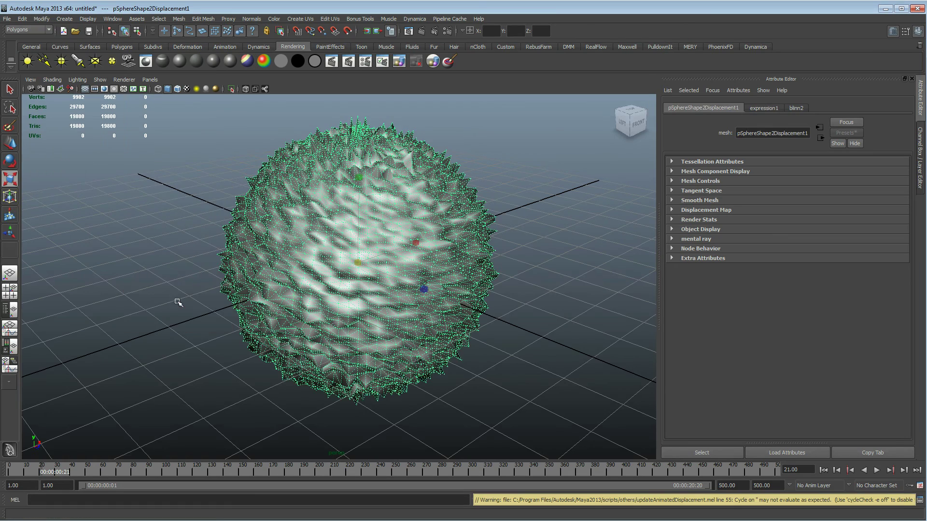
{"action": "left_click_drag", "start_coordinate": [176, 304], "coordinate": [358, 302], "text": "alt"}
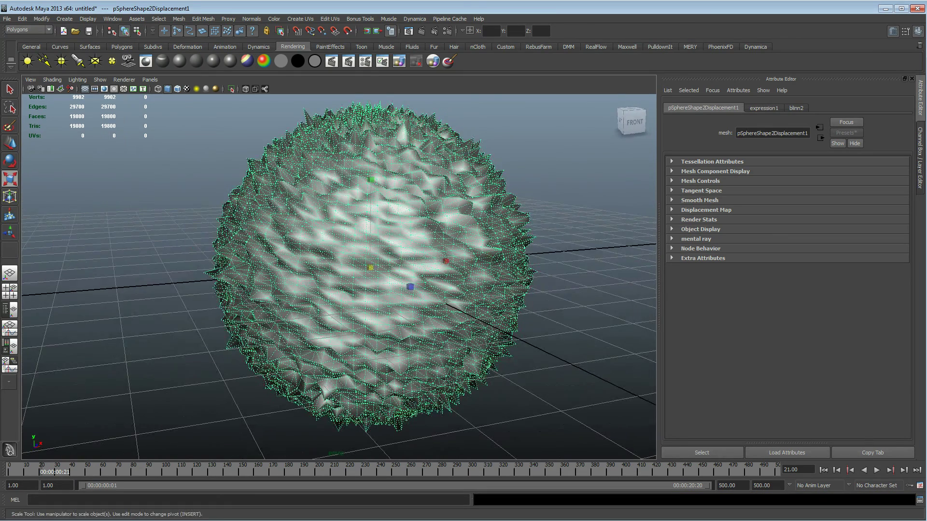
Open the granite texture's attributes, darken its Filler Color, and change Color 2 and Color 3 to mid-grey.
{"action": "left_click_drag", "start_coordinate": [0, 61], "coordinate": [2, 61]}
{"action": "left_click", "coordinate": [308, 258]}
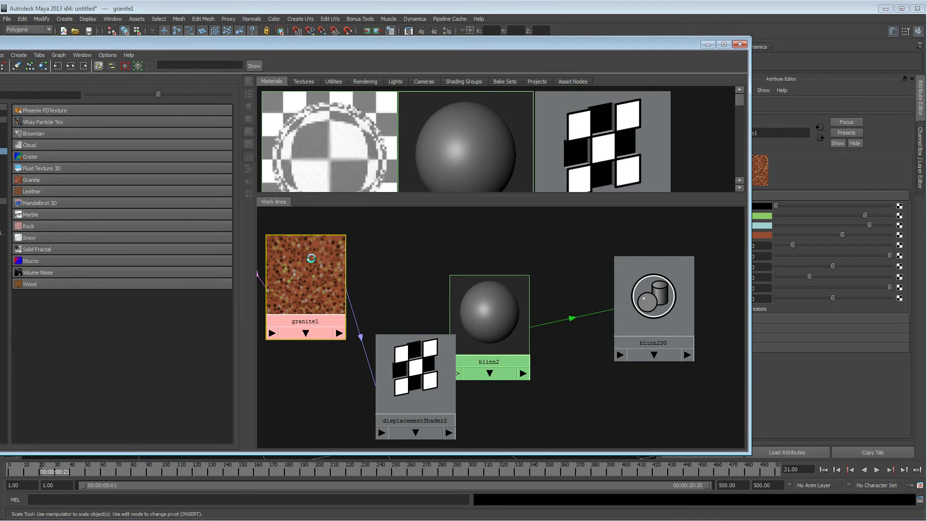
{"action": "left_click", "coordinate": [707, 45]}
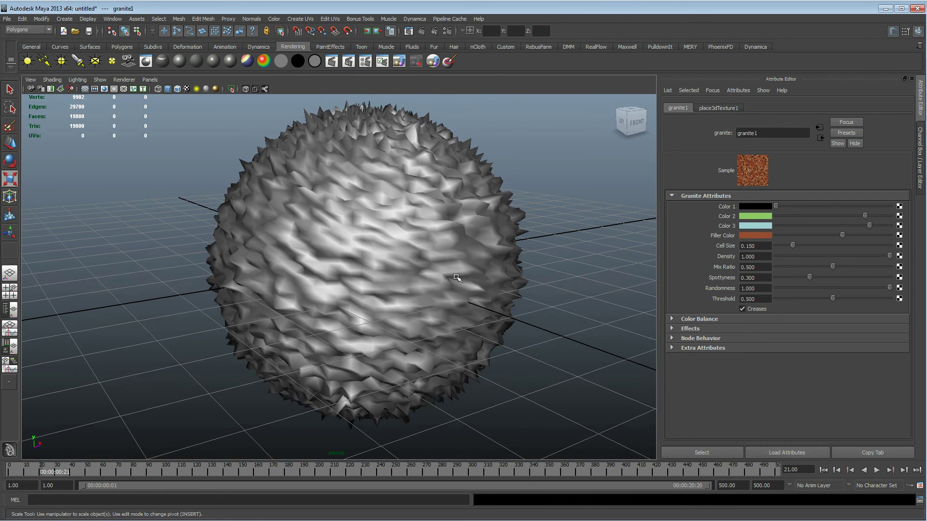
{"action": "left_click", "coordinate": [825, 235]}
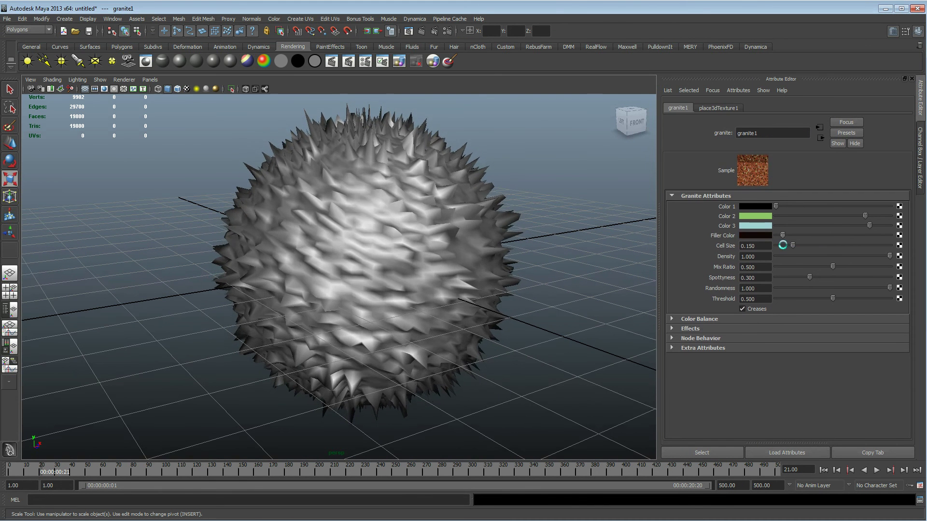
{"action": "left_click_drag", "start_coordinate": [859, 225], "coordinate": [824, 216]}
{"action": "left_click", "coordinate": [827, 225]}
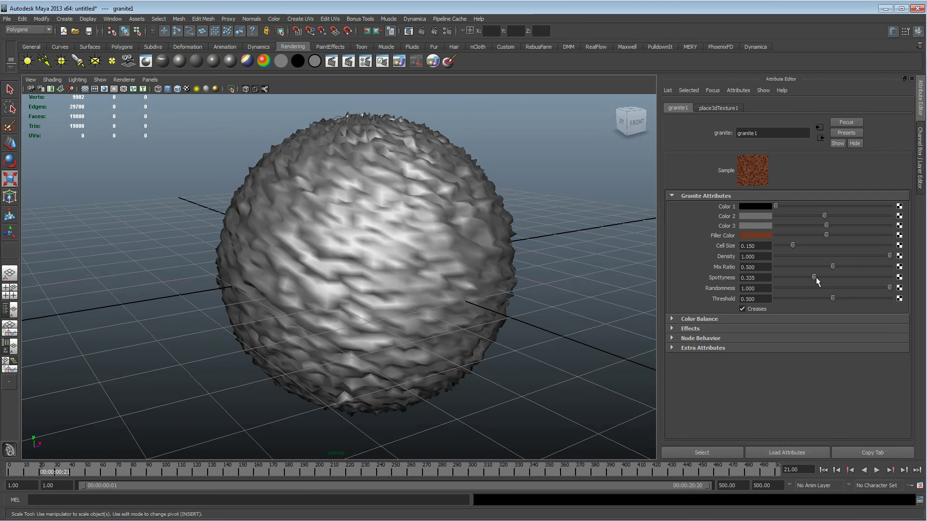
Set the granite texture's Spottyness to 0.212, Mix Ratio to 0.191 and Threshold to 0.
{"action": "mouse_move", "coordinate": [815, 277]}
{"action": "left_mouse_down"}
{"action": "mouse_move", "coordinate": [790, 269]}
{"action": "mouse_move", "coordinate": [797, 273]}
{"action": "left_mouse_up"}
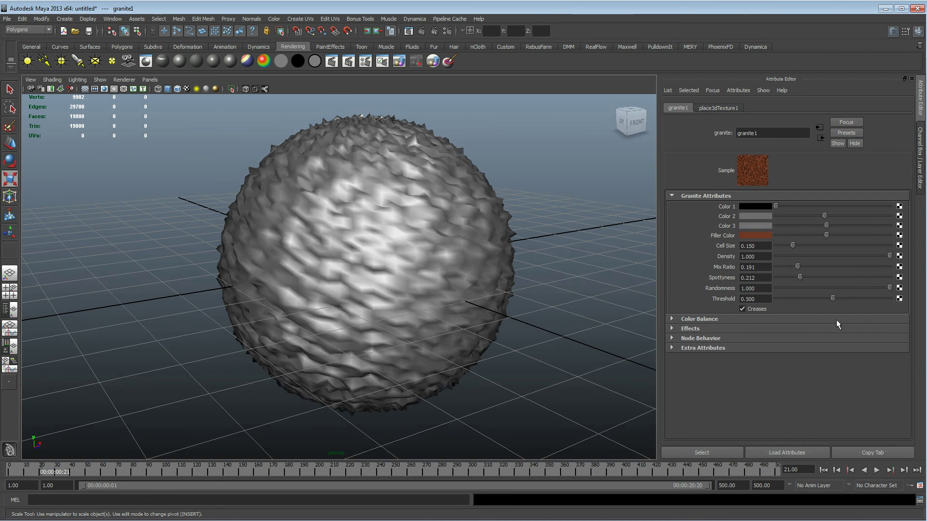
{"action": "left_click", "coordinate": [812, 298]}
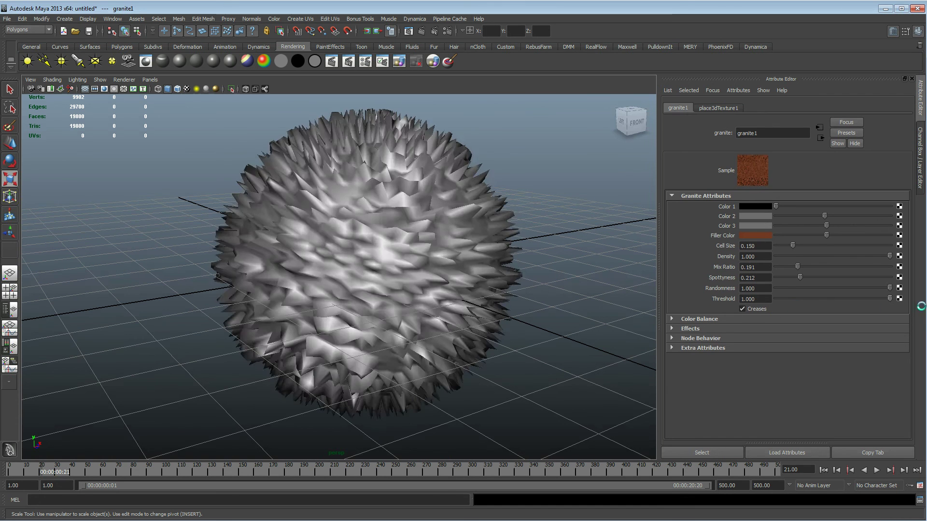
{"action": "mouse_move", "coordinate": [759, 310]}
{"action": "left_mouse_down"}
{"action": "mouse_move", "coordinate": [877, 312]}
{"action": "mouse_move", "coordinate": [759, 311]}
{"action": "left_mouse_up"}
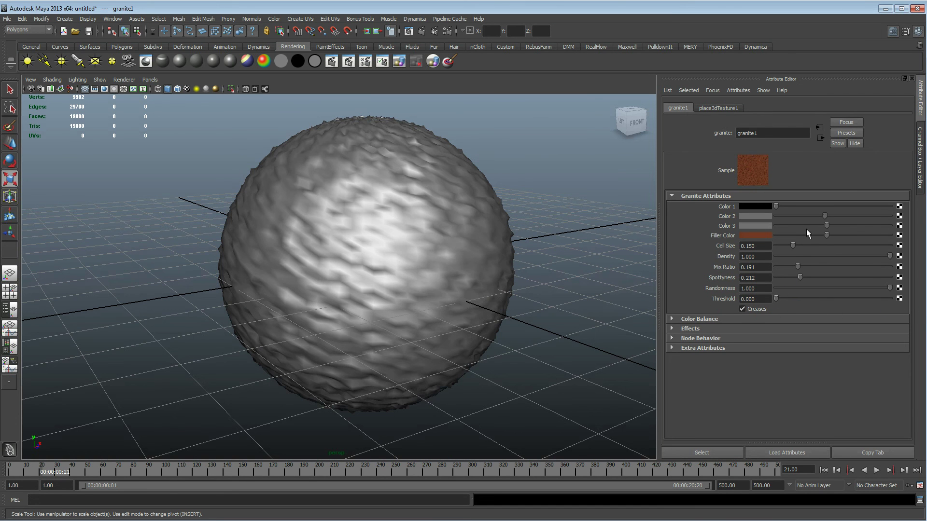
Make granite Color 2 white and the other colors mid-grey, with Cell Size 0.593, Mix Ratio 0.513, Spottyness 0.229 and Randomness 0.665.
{"action": "left_click", "coordinate": [803, 216]}
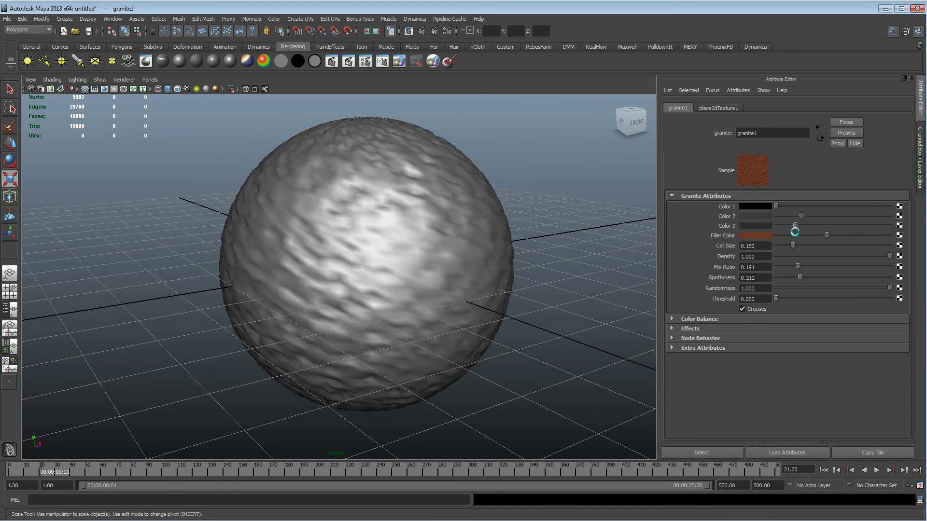
{"action": "left_click_drag", "start_coordinate": [795, 225], "coordinate": [858, 225]}
{"action": "left_click_drag", "start_coordinate": [775, 206], "coordinate": [801, 283]}
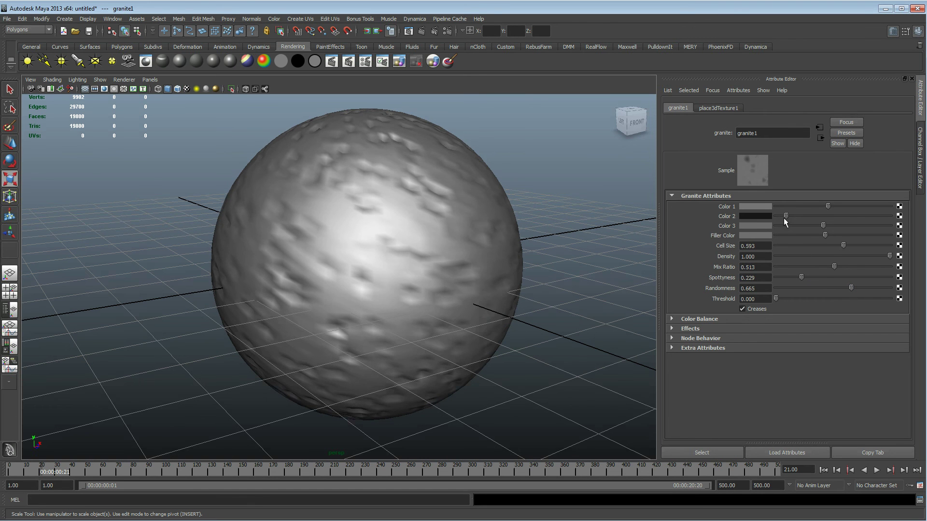
{"action": "left_click_drag", "start_coordinate": [825, 218], "coordinate": [890, 217]}
Examine the spiky displaced surface of the sphere up close and from several angles.
{"action": "scroll", "coordinate": [285, 228], "scroll_direction": "down", "scroll_amount": 4}
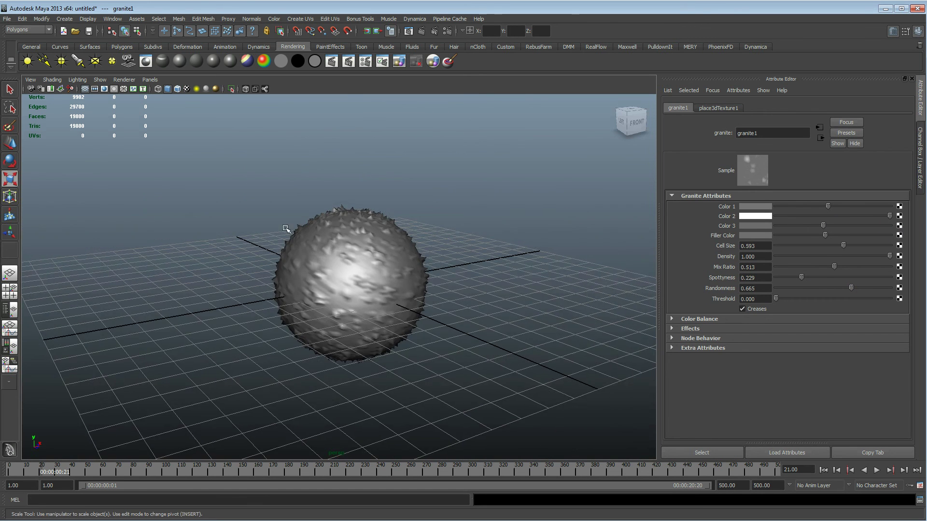
{"action": "left_click_drag", "start_coordinate": [286, 229], "coordinate": [271, 289], "text": "alt"}
{"action": "right_click_drag", "start_coordinate": [270, 290], "coordinate": [472, 263], "text": "alt"}
{"action": "middle_click_drag", "start_coordinate": [471, 262], "coordinate": [419, 341], "text": "alt"}
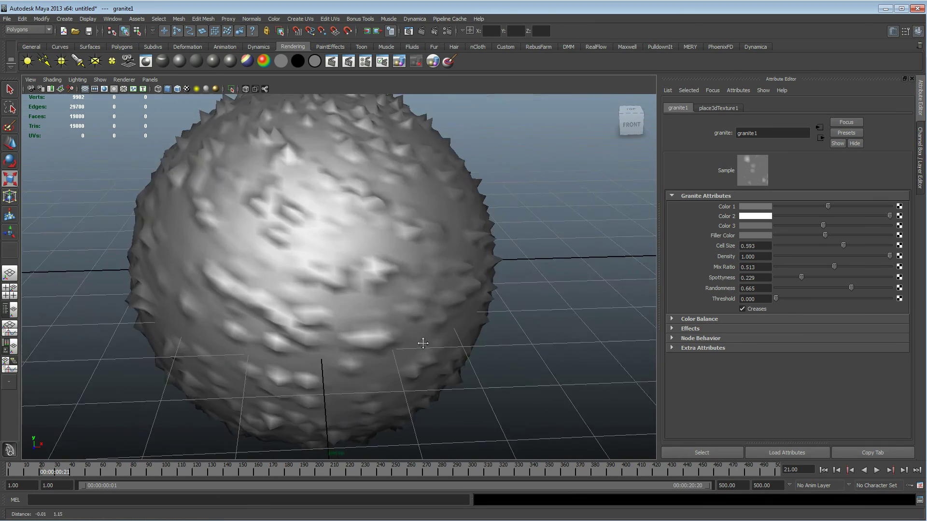
{"action": "right_click_drag", "start_coordinate": [419, 341], "coordinate": [356, 296], "text": "alt"}
{"action": "left_click_drag", "start_coordinate": [356, 296], "coordinate": [401, 265], "text": "alt"}
{"action": "right_click_drag", "start_coordinate": [401, 265], "coordinate": [485, 271], "text": "alt"}
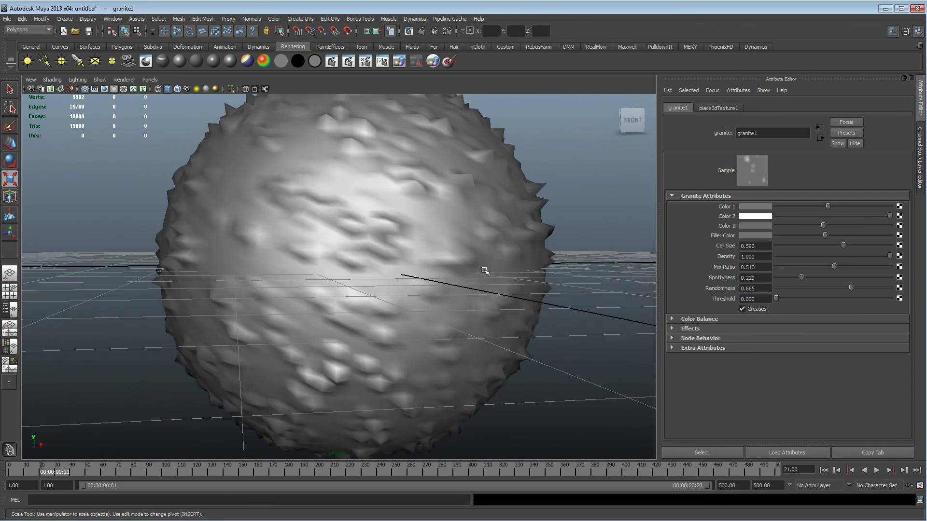
{"action": "middle_click_drag", "start_coordinate": [485, 271], "coordinate": [477, 339], "text": "alt"}
{"action": "mouse_move", "coordinate": [477, 340]}
{"action": "left_mouse_down", "text": "alt"}
{"action": "mouse_move", "coordinate": [471, 354]}
{"action": "mouse_move", "coordinate": [481, 342]}
{"action": "left_mouse_up", "text": "alt"}
{"action": "right_click_drag", "start_coordinate": [482, 341], "coordinate": [354, 305], "text": "alt"}
{"action": "left_click_drag", "start_coordinate": [355, 305], "coordinate": [357, 325], "text": "alt"}
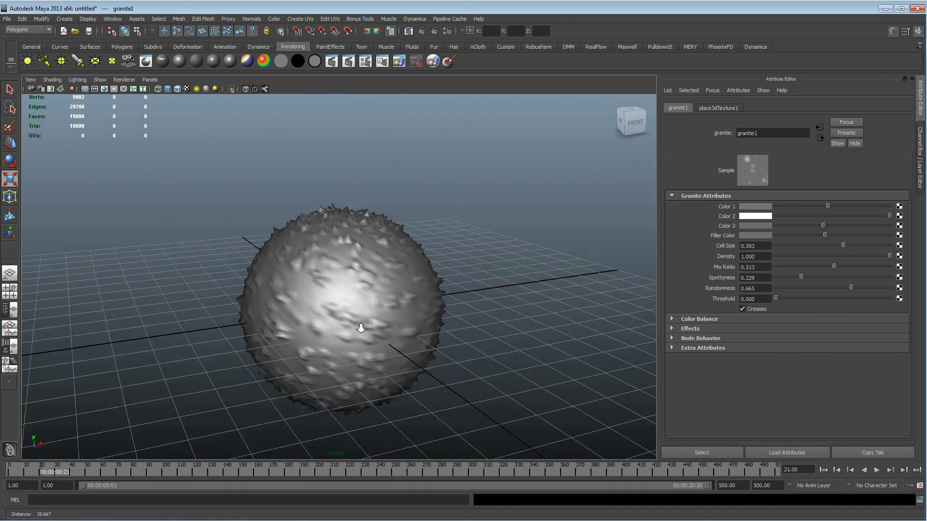
{"action": "right_click_drag", "start_coordinate": [358, 325], "coordinate": [458, 322], "text": "alt"}
{"action": "left_click_drag", "start_coordinate": [459, 322], "coordinate": [441, 303], "text": "alt"}
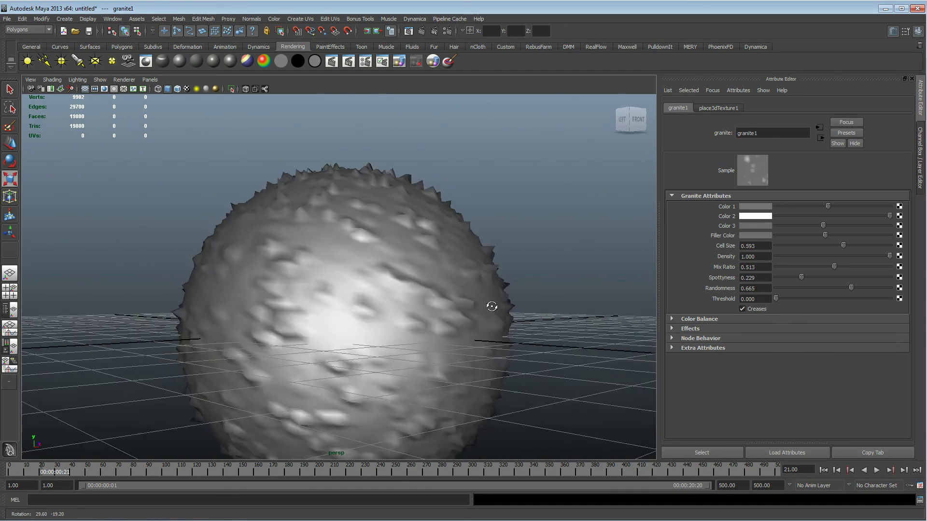
{"action": "scroll", "coordinate": [489, 310], "scroll_direction": "down", "scroll_amount": 4}
{"action": "left_click_drag", "start_coordinate": [338, 297], "coordinate": [340, 296], "text": "alt"}
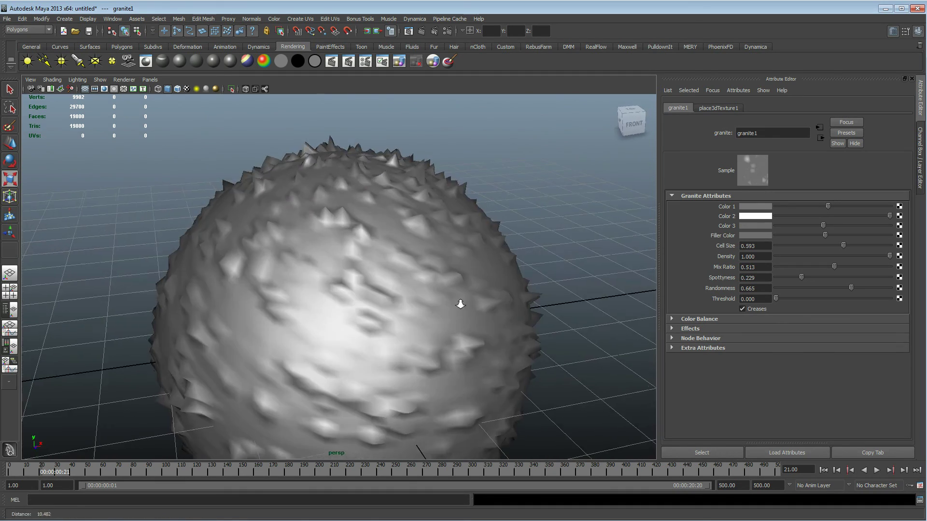
{"action": "scroll", "coordinate": [458, 304], "scroll_direction": "down", "scroll_amount": 4}
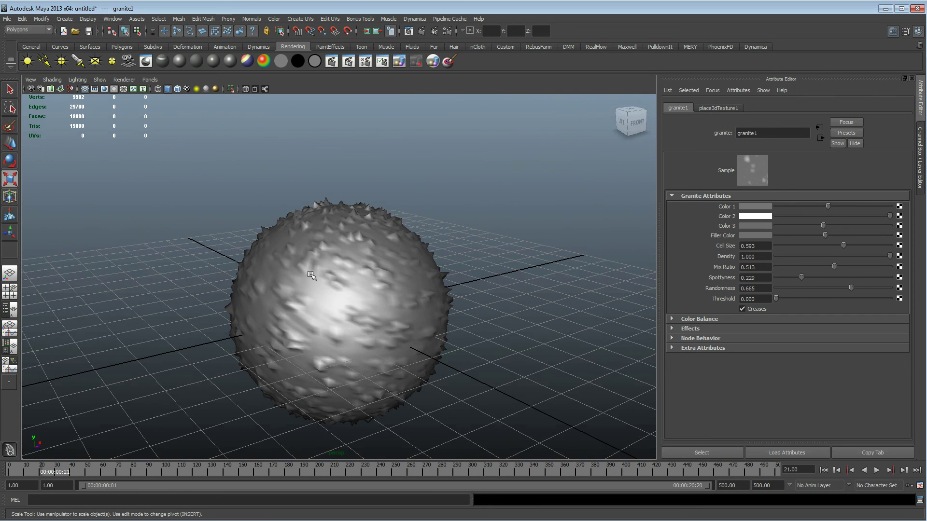